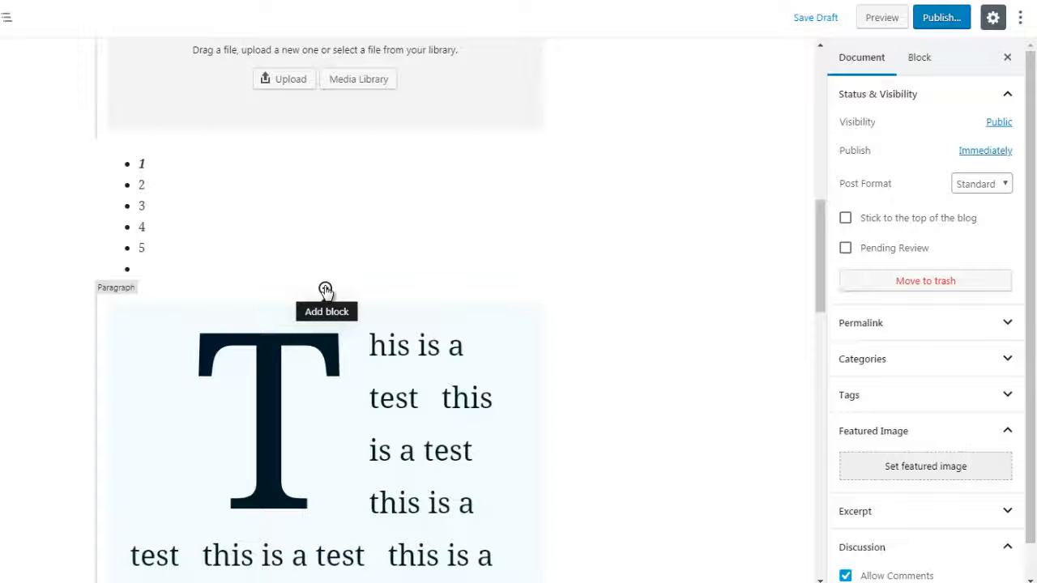
Insert an empty Code block from the Formatting category between the bulleted list and the drop-cap paragraph.
click(325, 290)
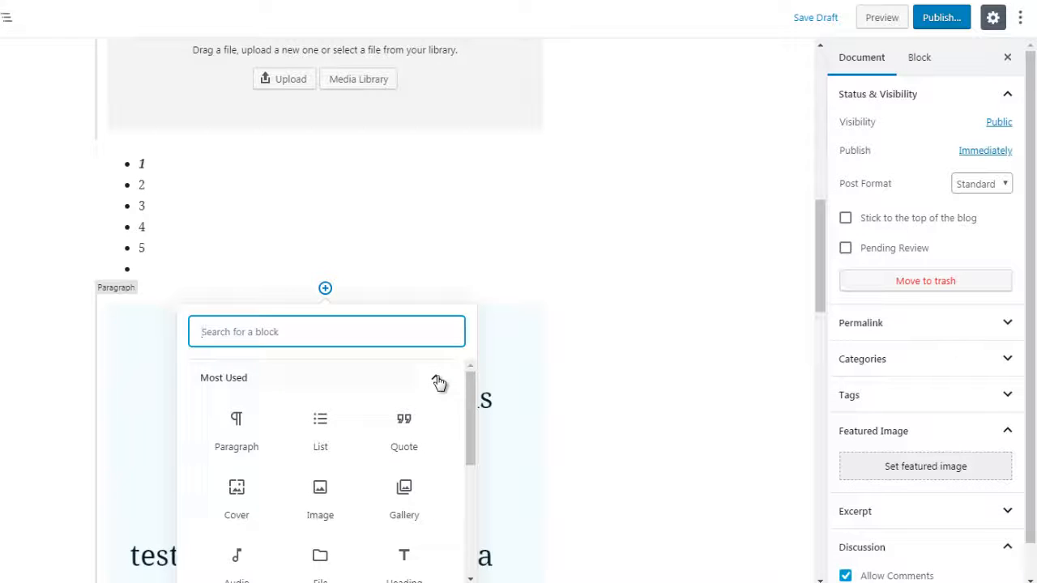
click(439, 381)
drag(469, 389, 468, 429)
click(421, 431)
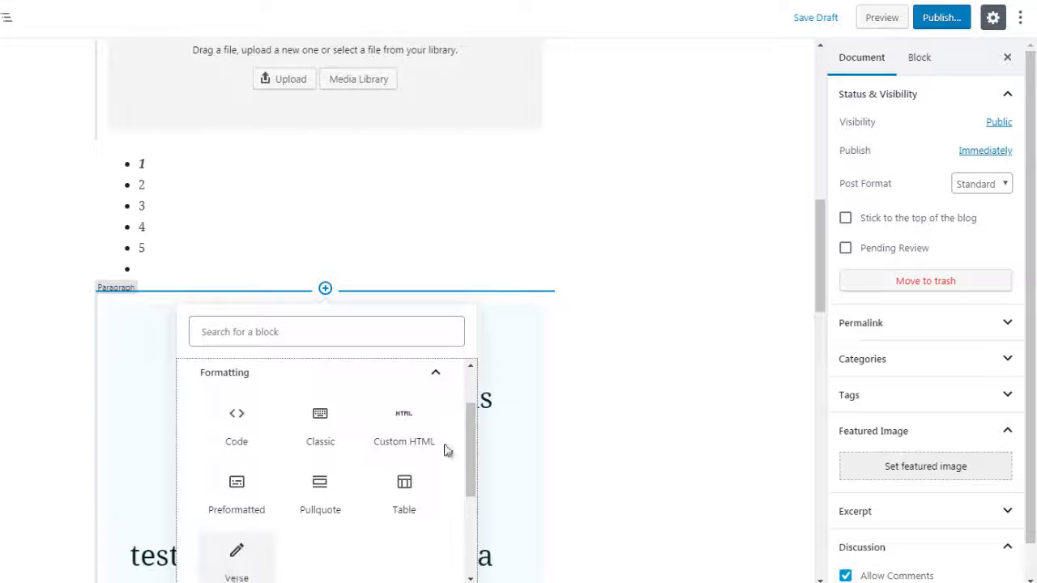
drag(468, 442, 469, 443)
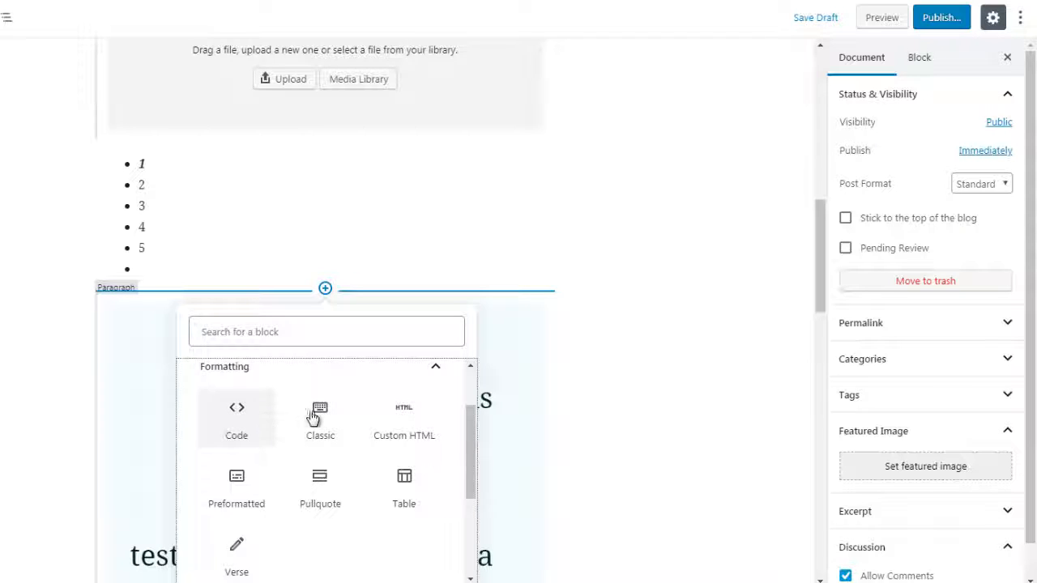
click(249, 430)
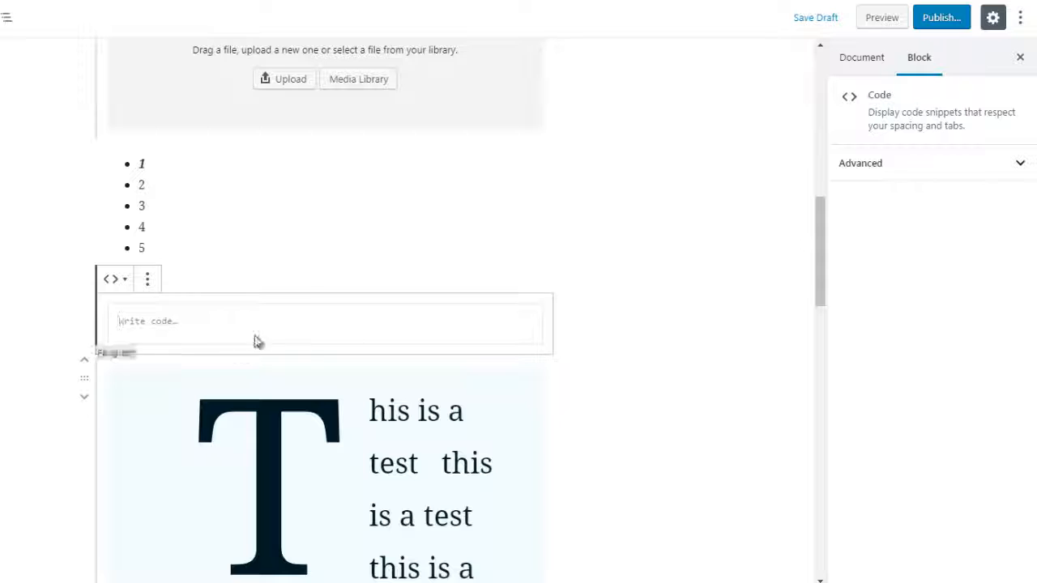
click(606, 287)
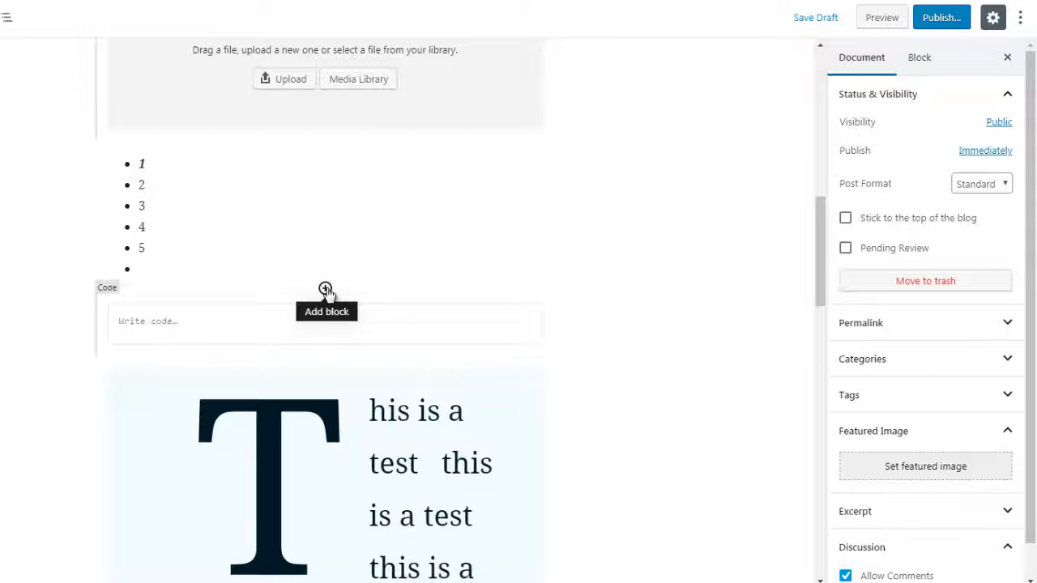
Insert a Custom HTML block between the bulleted list and the Code block.
click(325, 290)
click(419, 382)
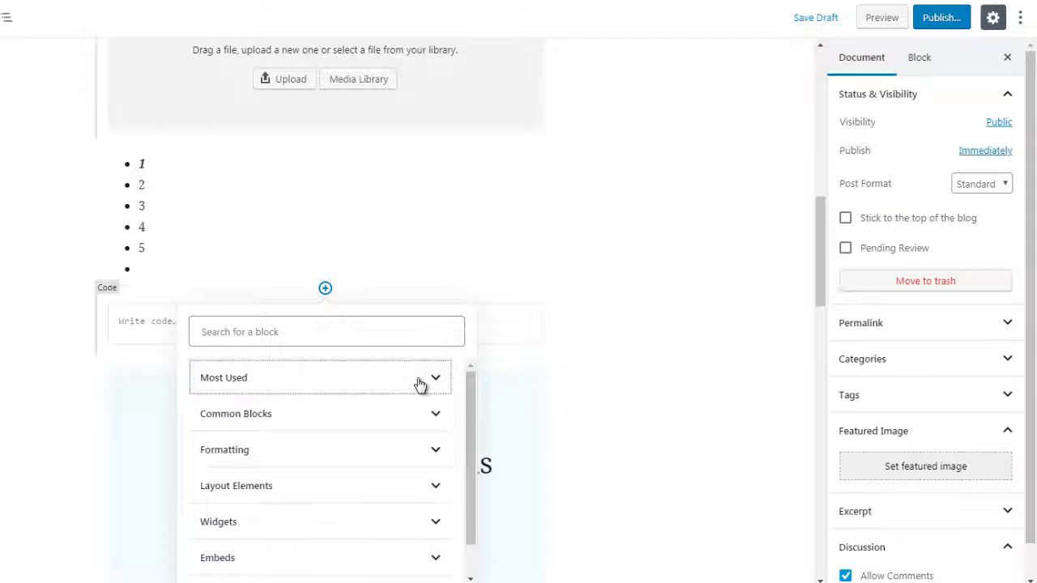
click(405, 452)
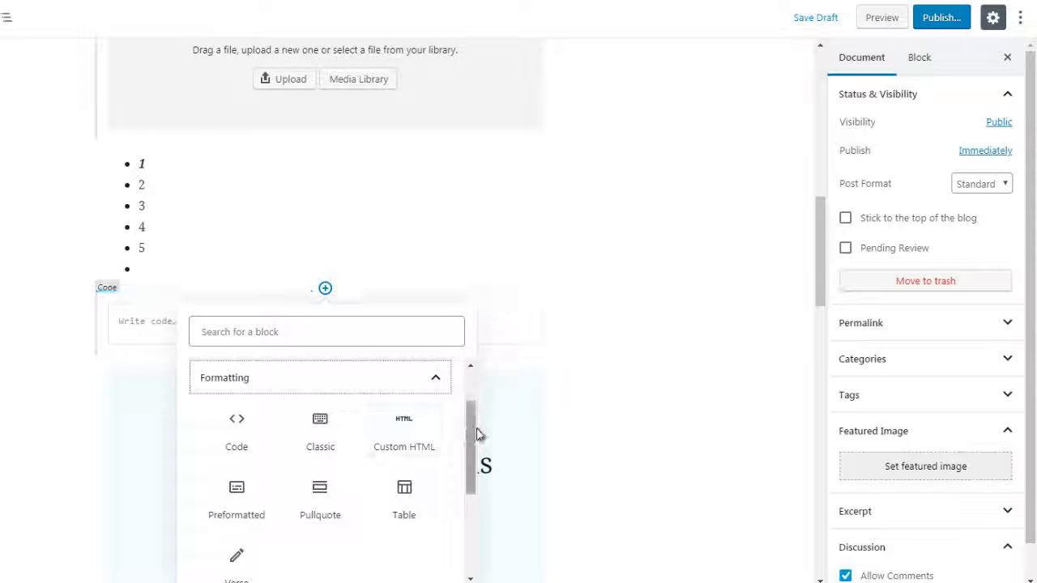
scroll(470, 438, down, 1)
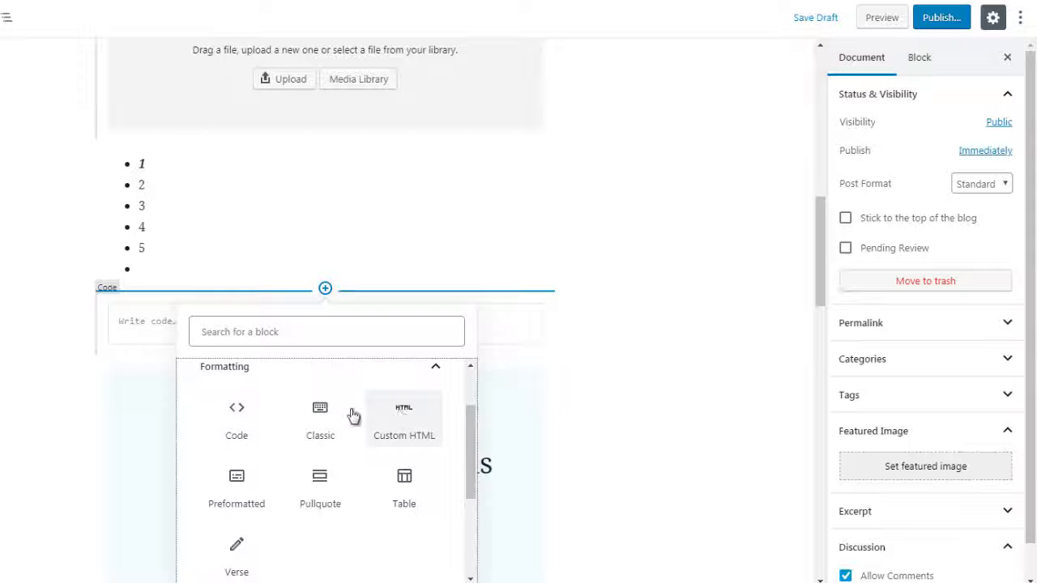
click(412, 427)
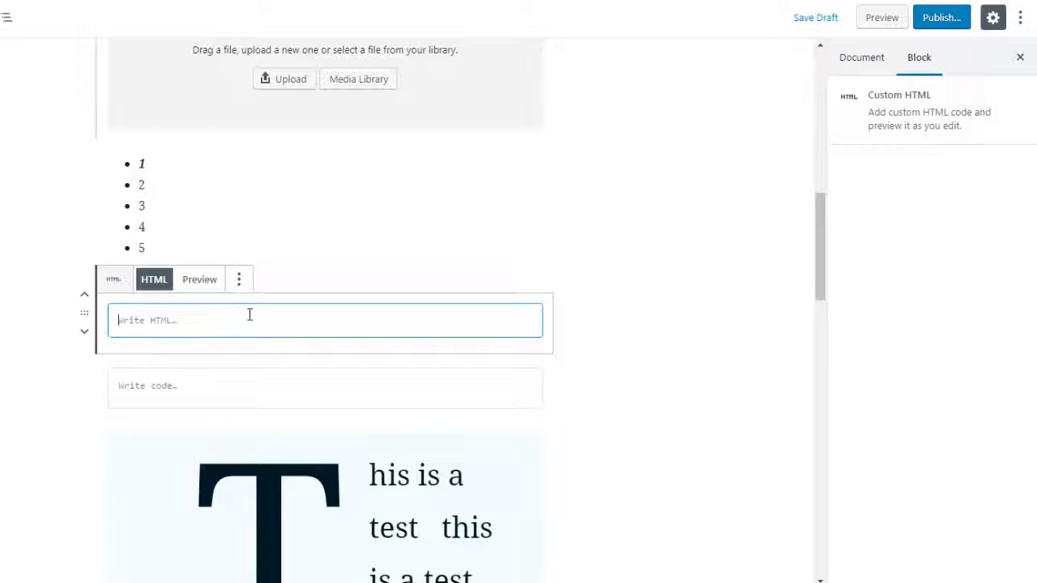
text(<)
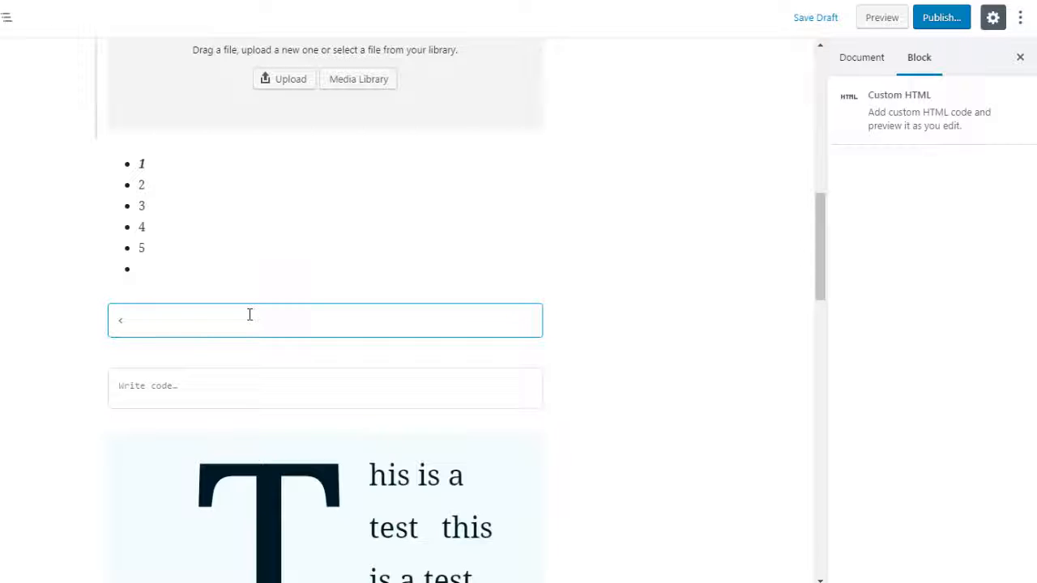
text(a href=http://go)
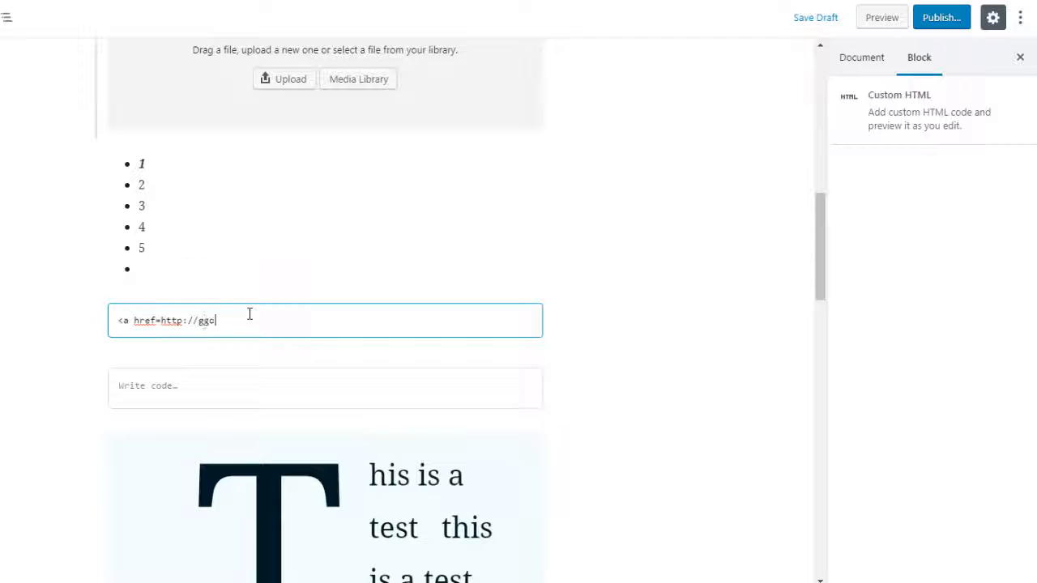
text(ogle.com">google</a>)
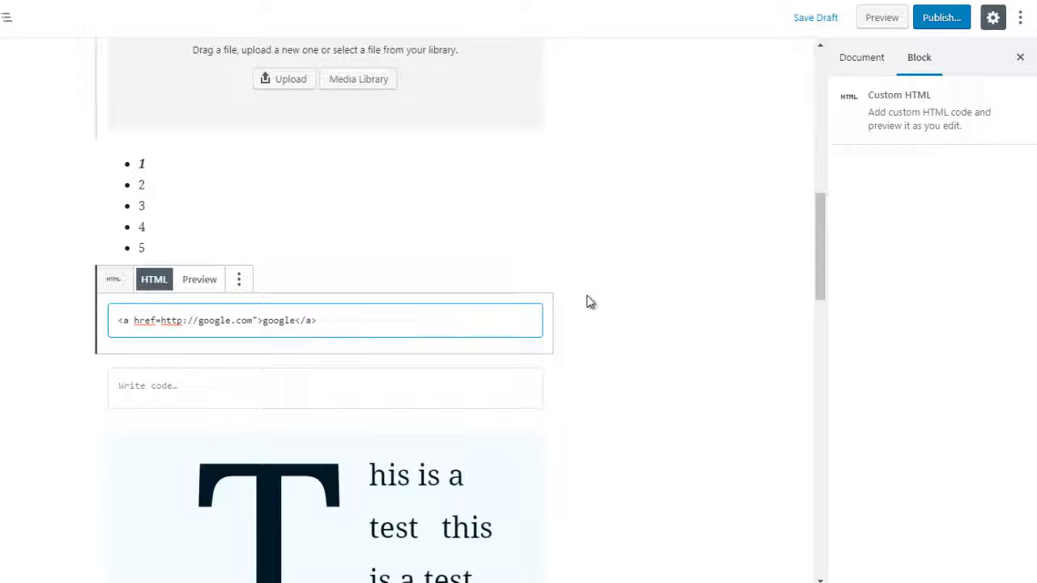
click(205, 290)
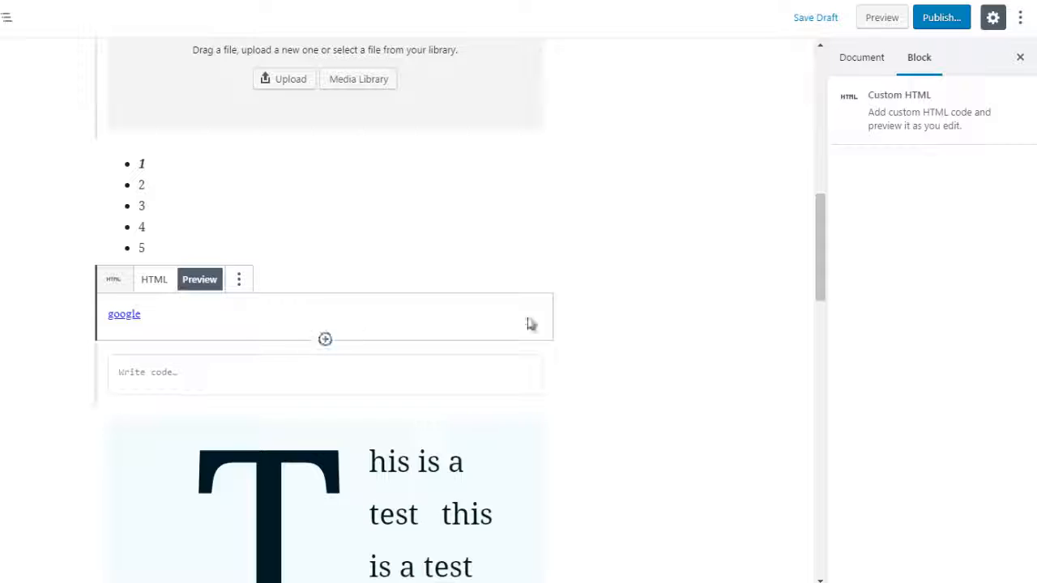
Insert a Classic block between the google link and the Code block.
click(324, 344)
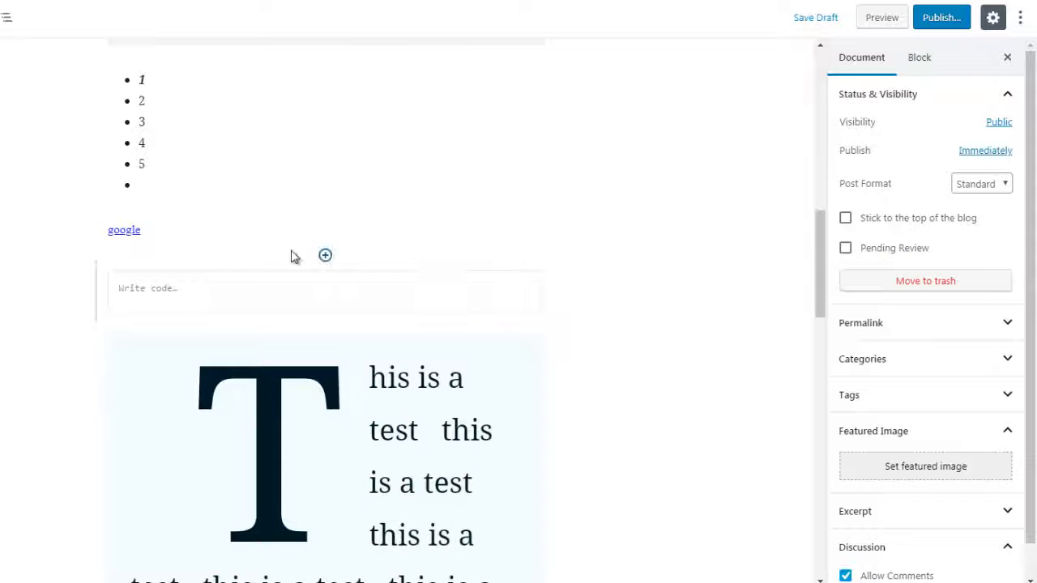
click(325, 256)
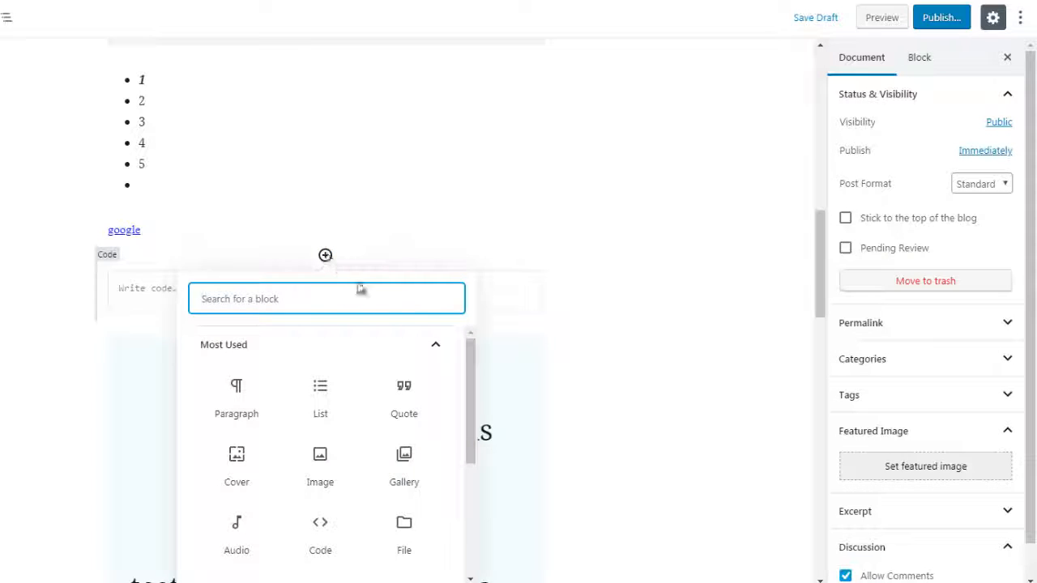
click(442, 352)
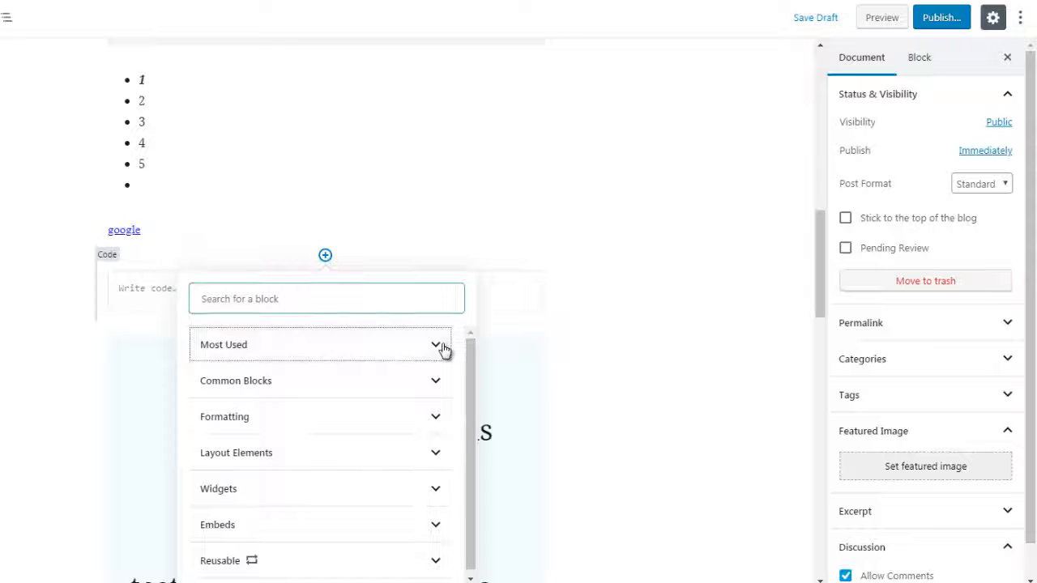
click(430, 420)
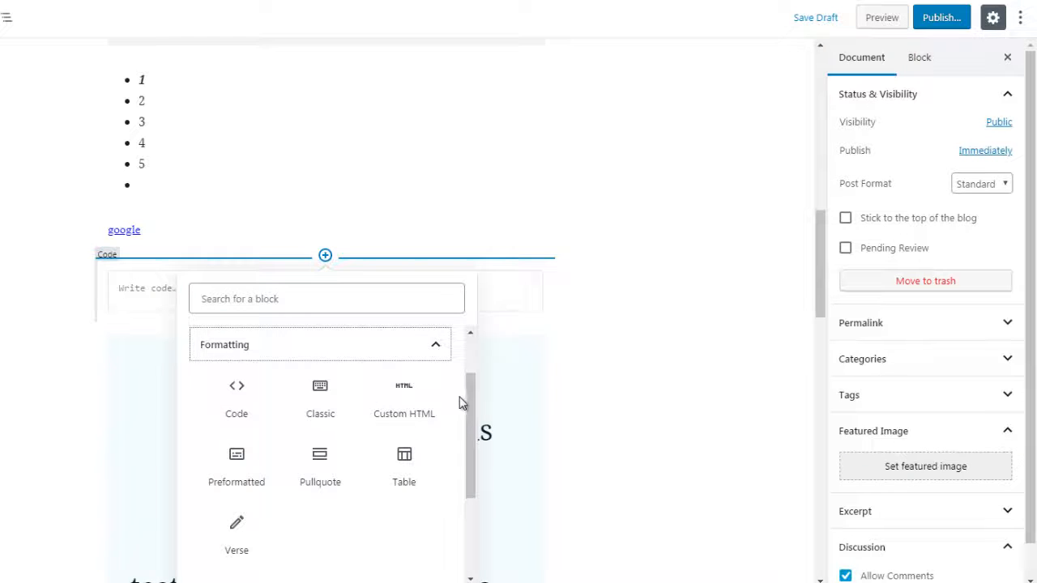
click(322, 395)
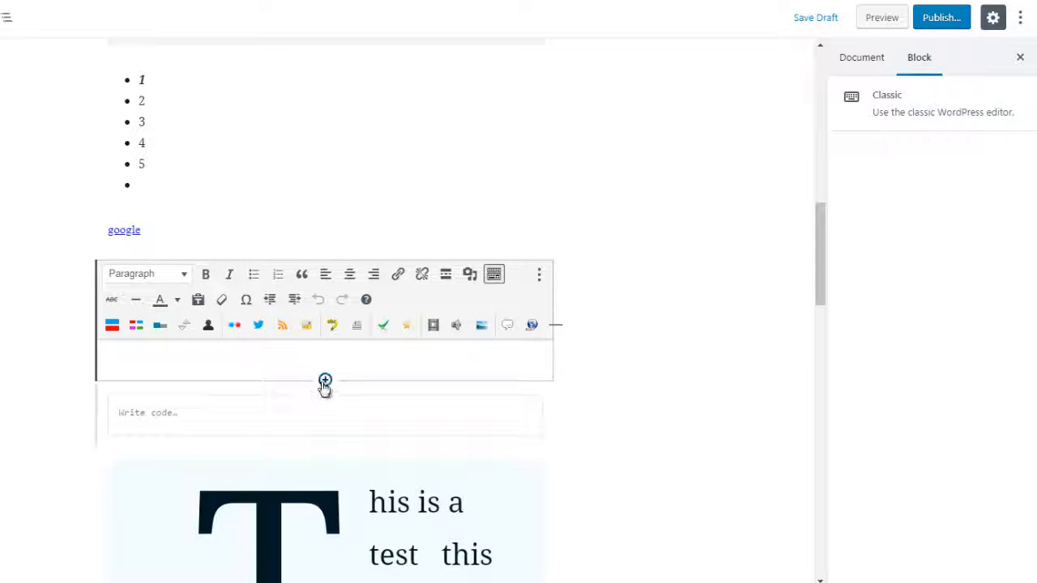
Insert a Preformatted block below the Classic block and enter the text "hello" in it.
click(325, 380)
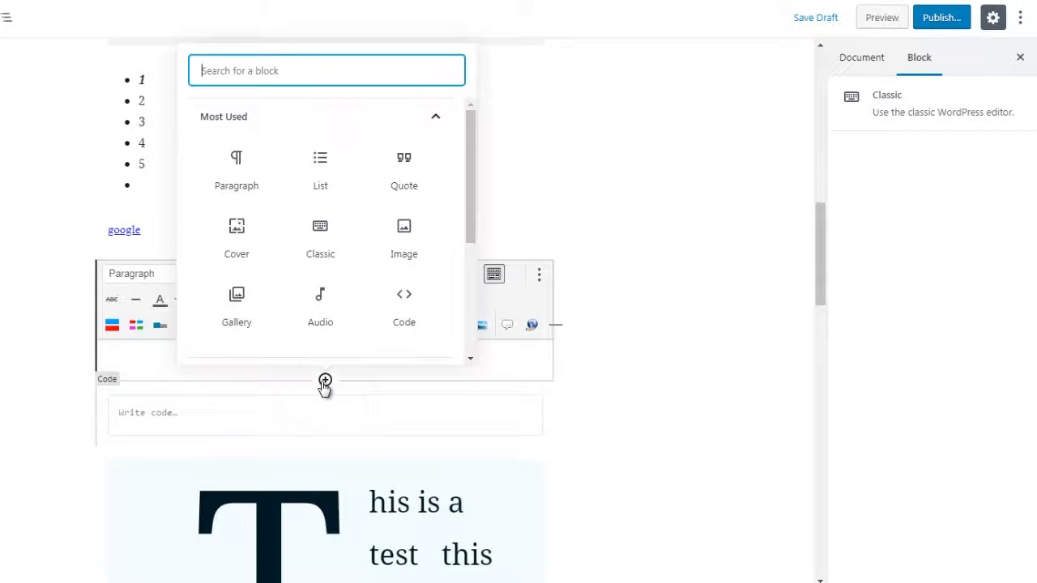
click(398, 120)
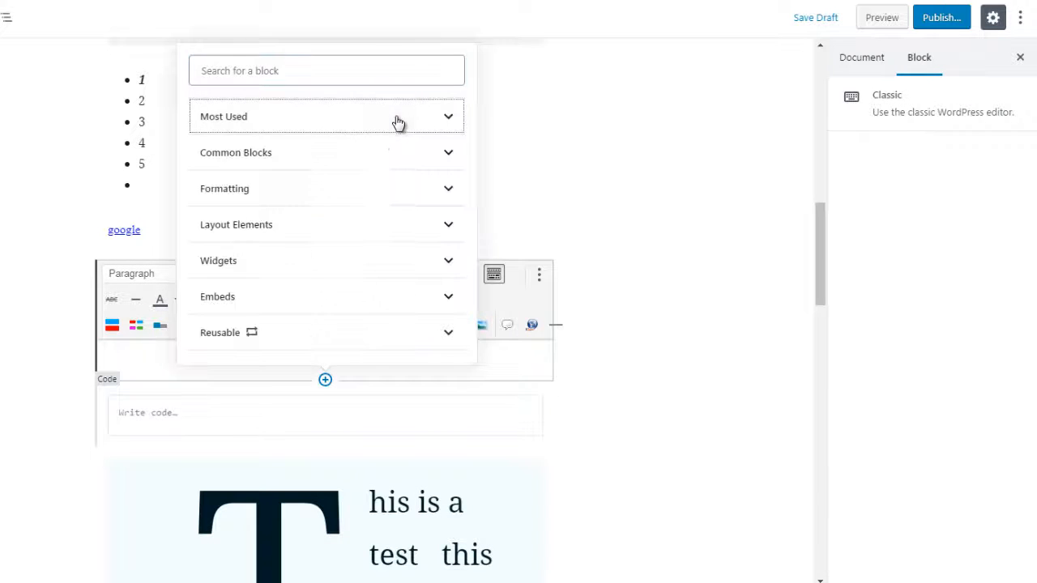
click(378, 191)
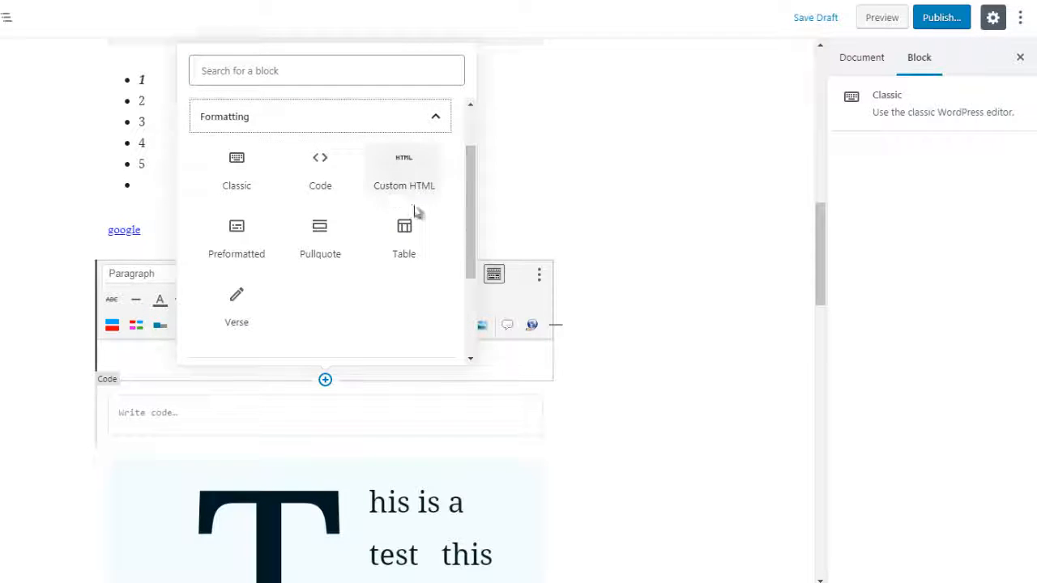
click(232, 239)
text(hello)
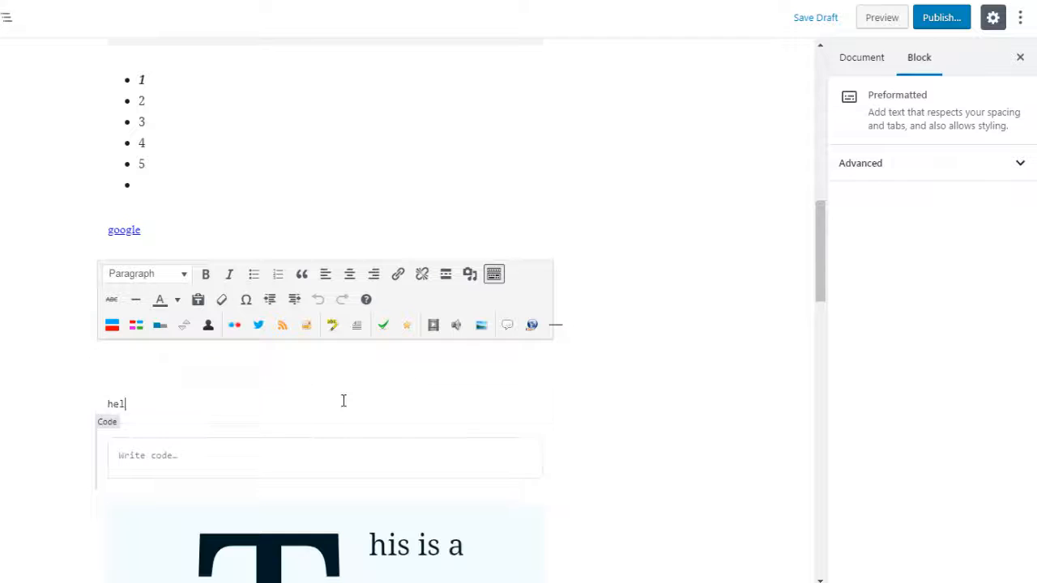
key(ctrl+a)
key(ctrl+a)
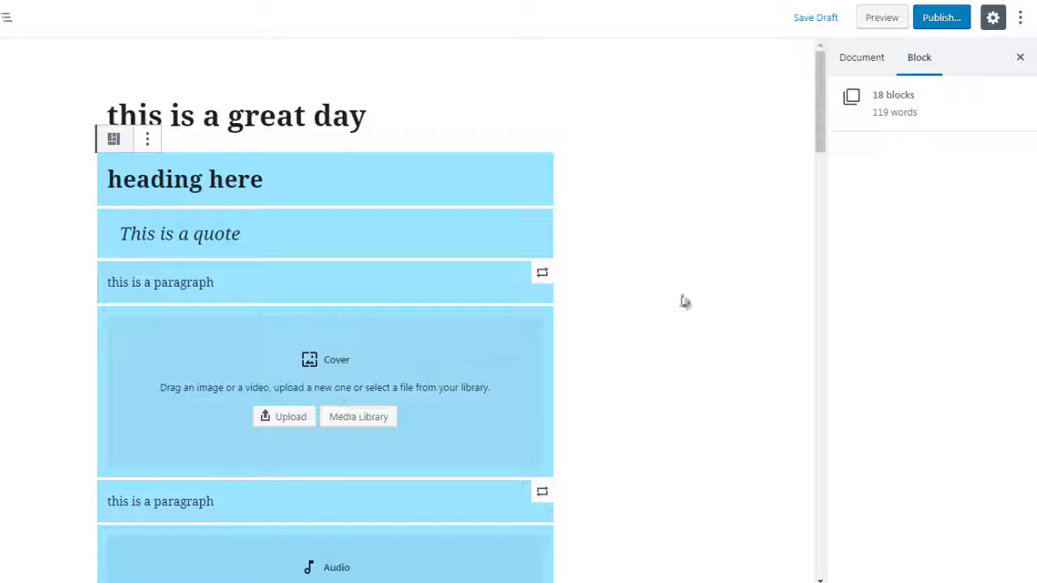
click(790, 184)
scroll(818, 178, down, 5)
drag(819, 180, 829, 267)
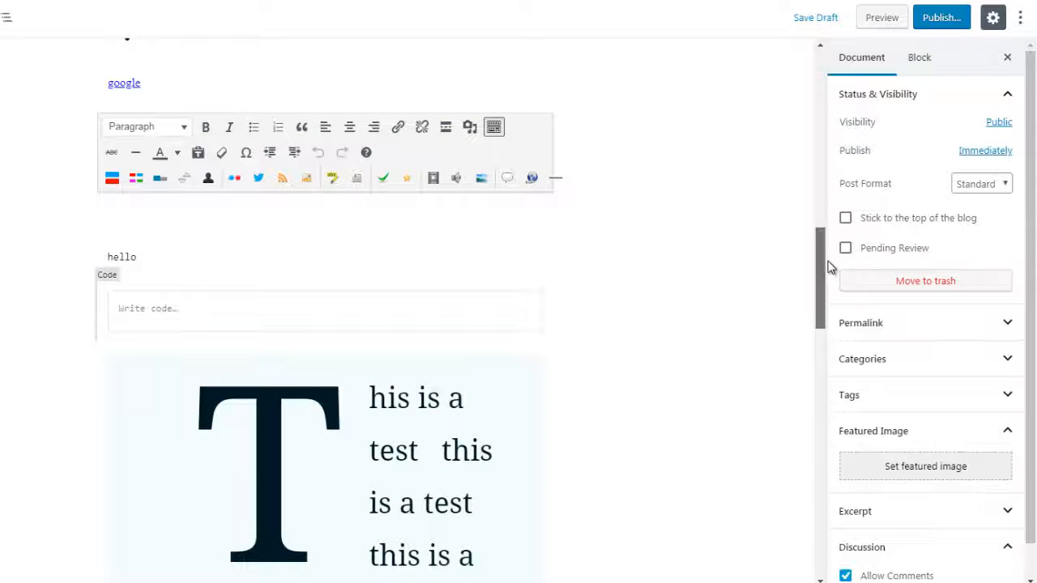
Remove the empty Code block and leave a single Preformatted block reading "test" above the drop-cap paragraph.
click(226, 316)
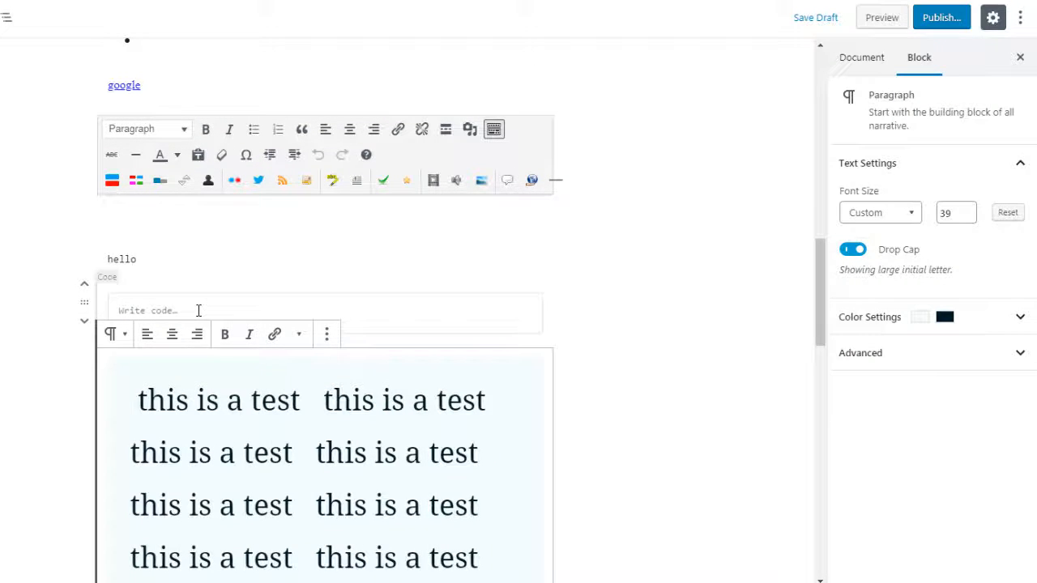
click(198, 310)
key(ctrl+z)
click(285, 324)
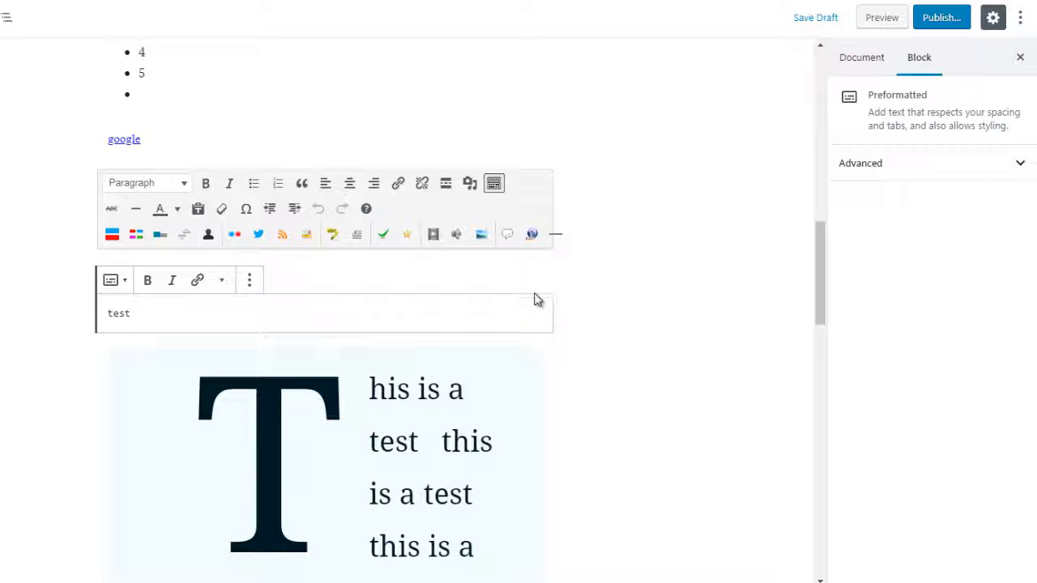
click(583, 305)
Insert a Table block from the Formatting category between the "test" text and the drop-cap paragraph.
mouse_move(326, 334)
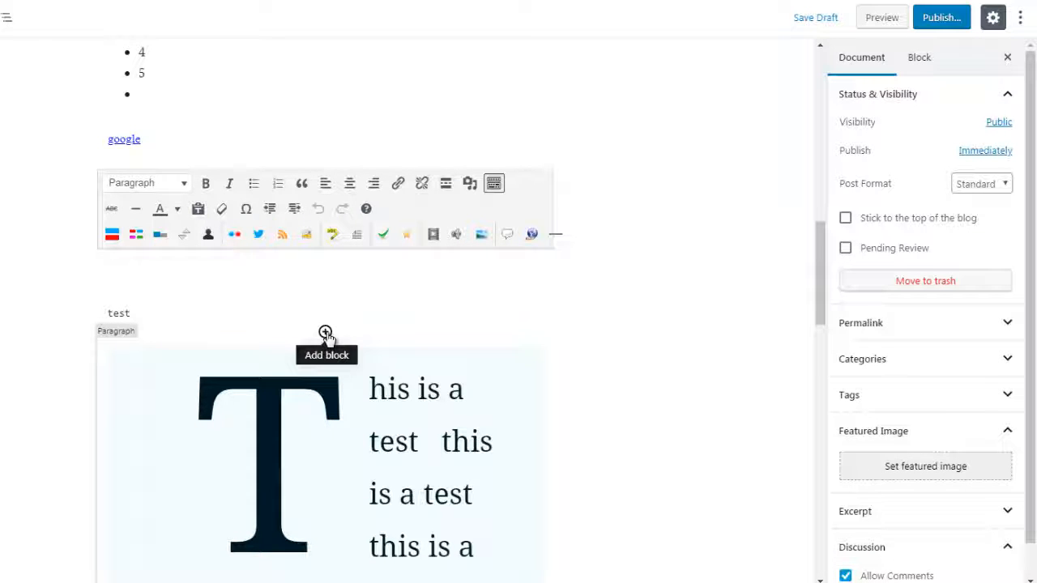
click(324, 333)
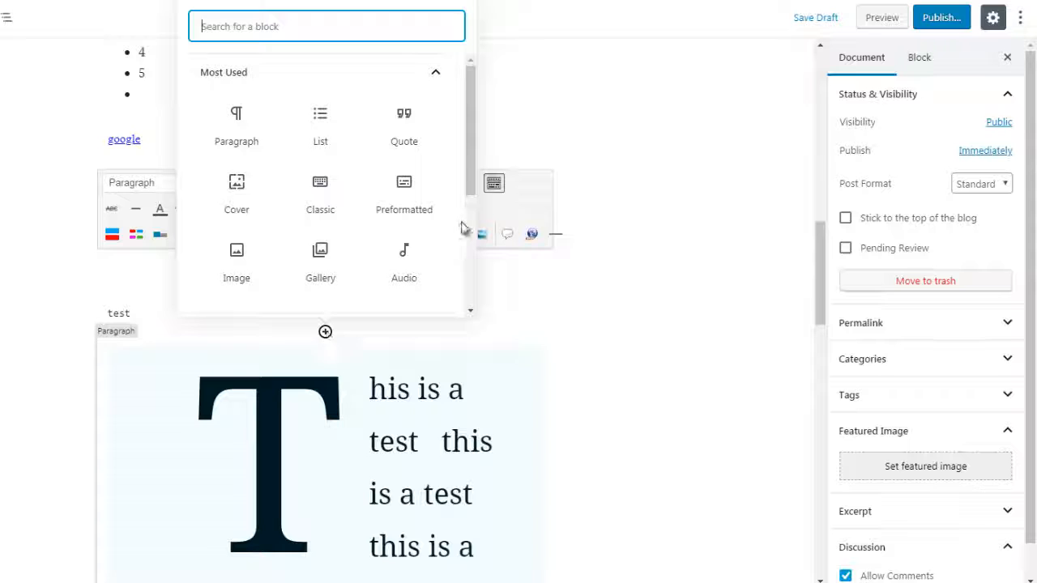
click(380, 81)
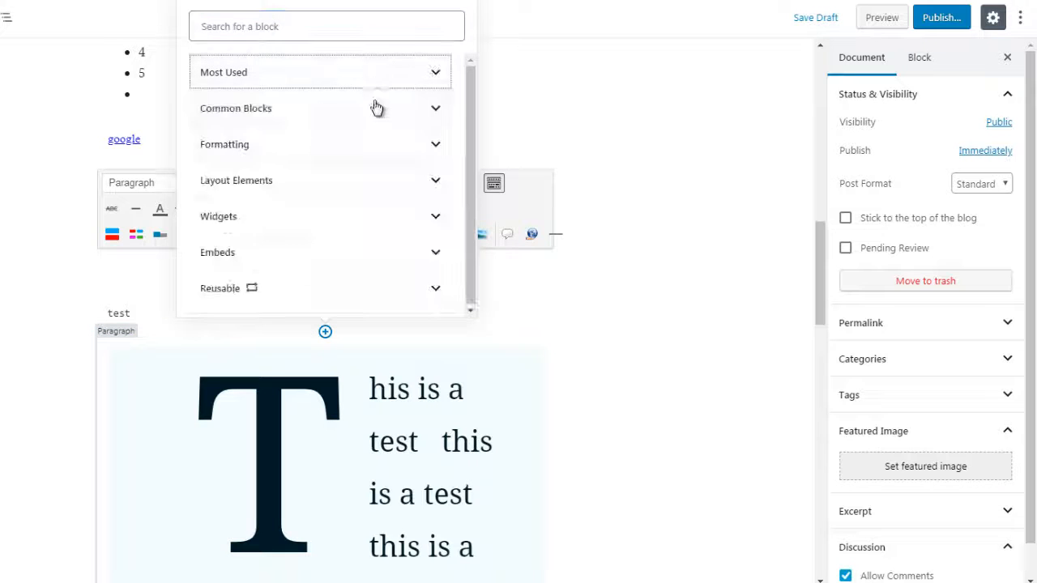
click(385, 159)
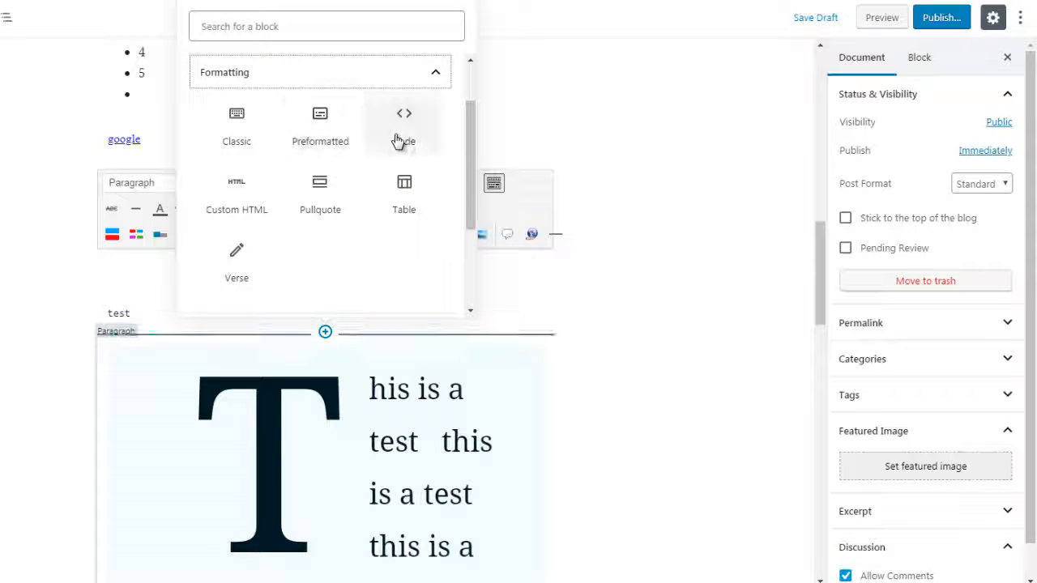
click(404, 203)
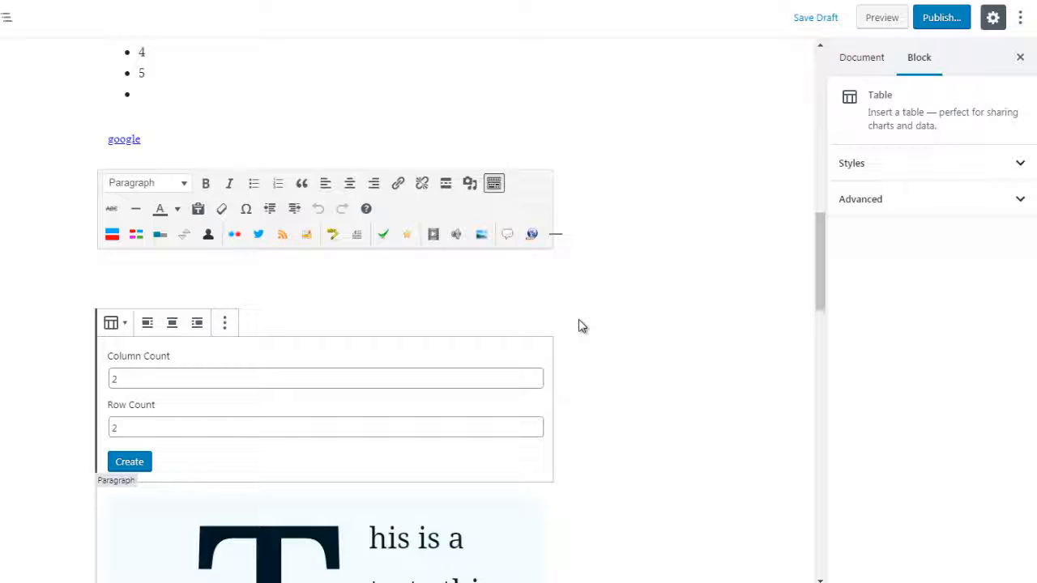
Create the table with 3 columns and 5 rows.
click(115, 378)
double_click(114, 379)
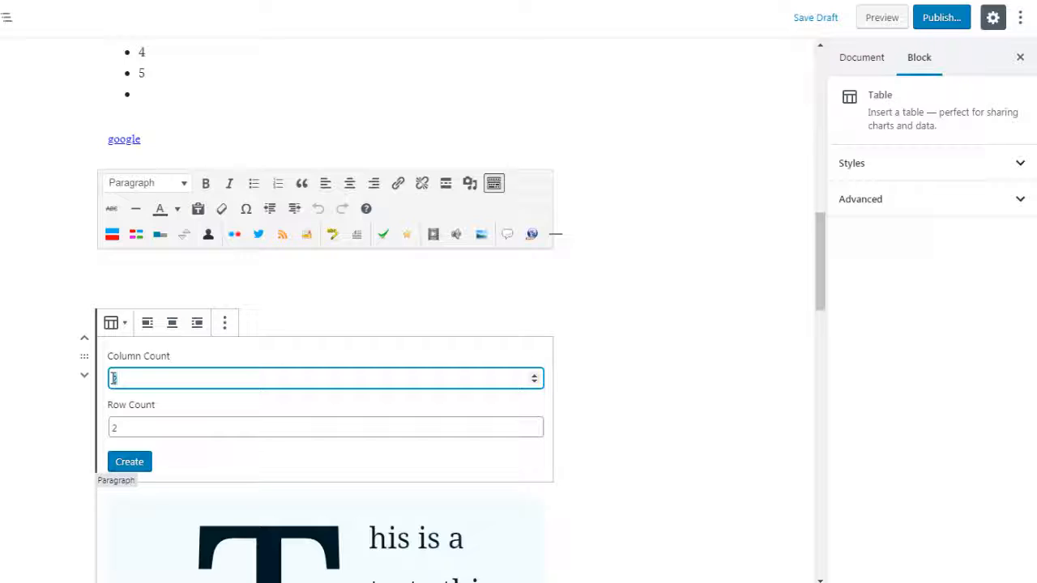
text(3)
click(110, 427)
text(3)
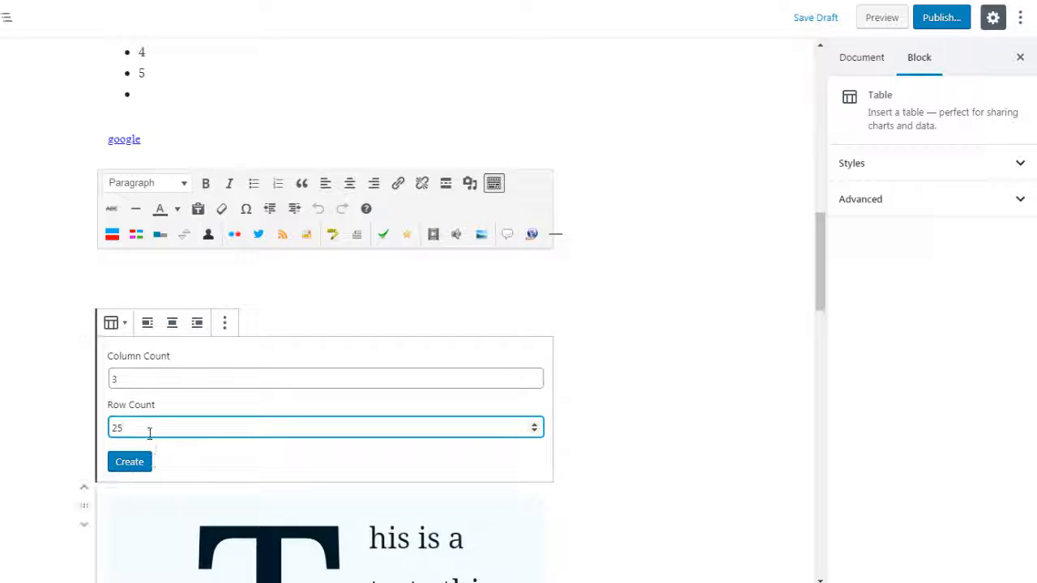
click(142, 428)
key(BackSpace)
key(BackSpace)
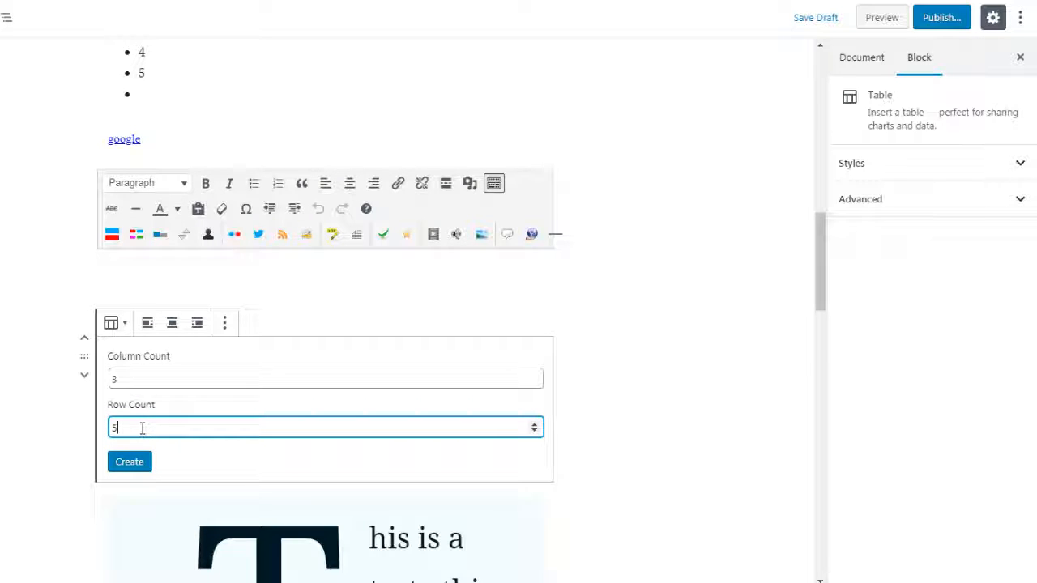
text(5)
click(130, 462)
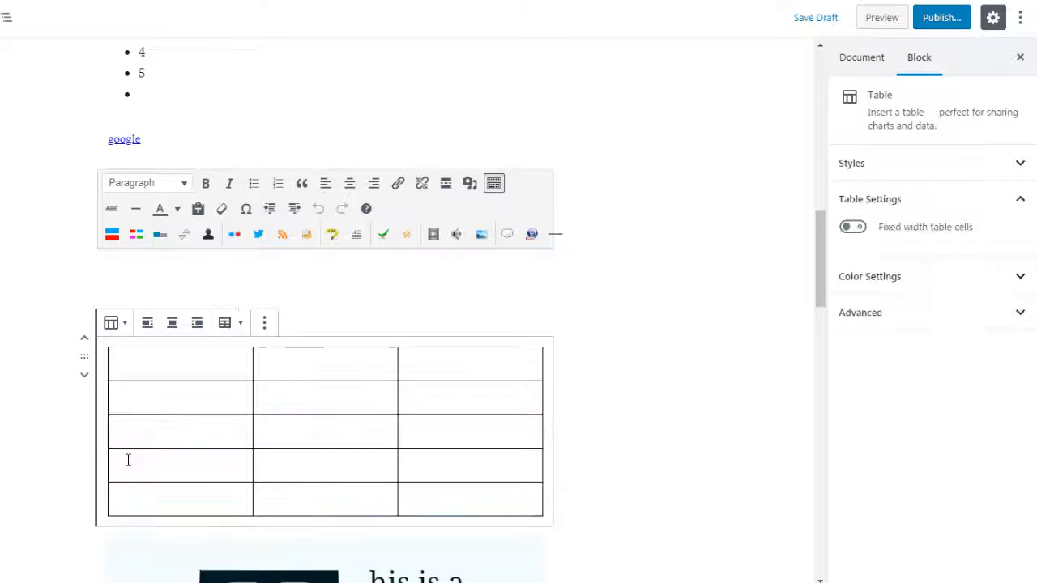
click(195, 365)
click(284, 368)
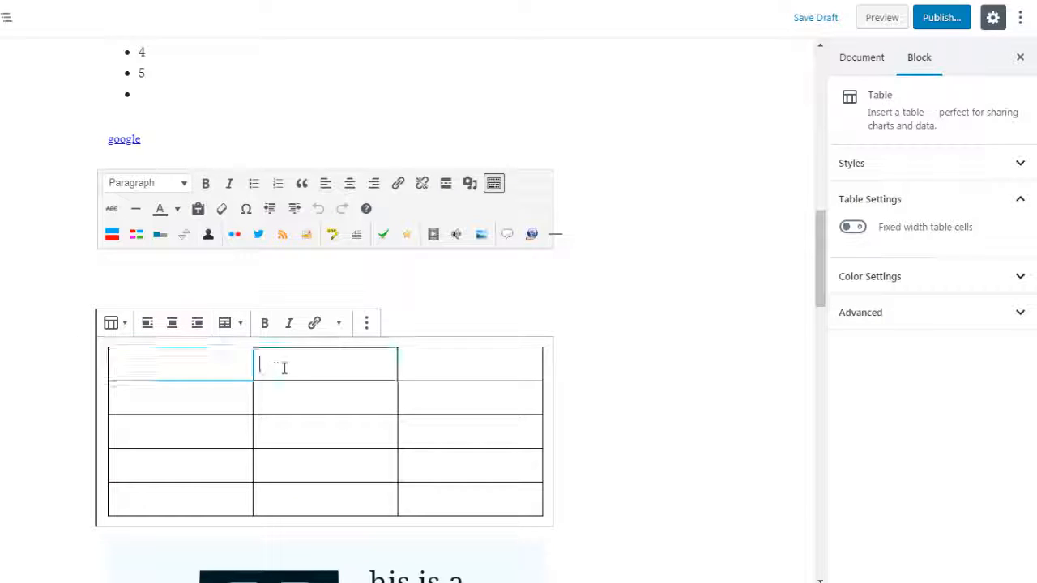
click(429, 366)
click(431, 402)
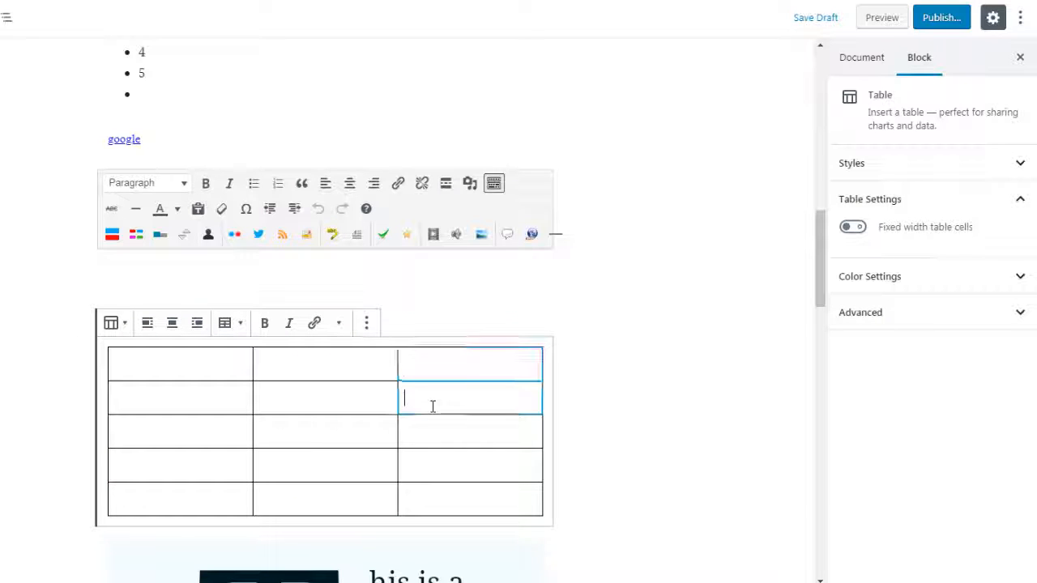
click(316, 396)
click(198, 393)
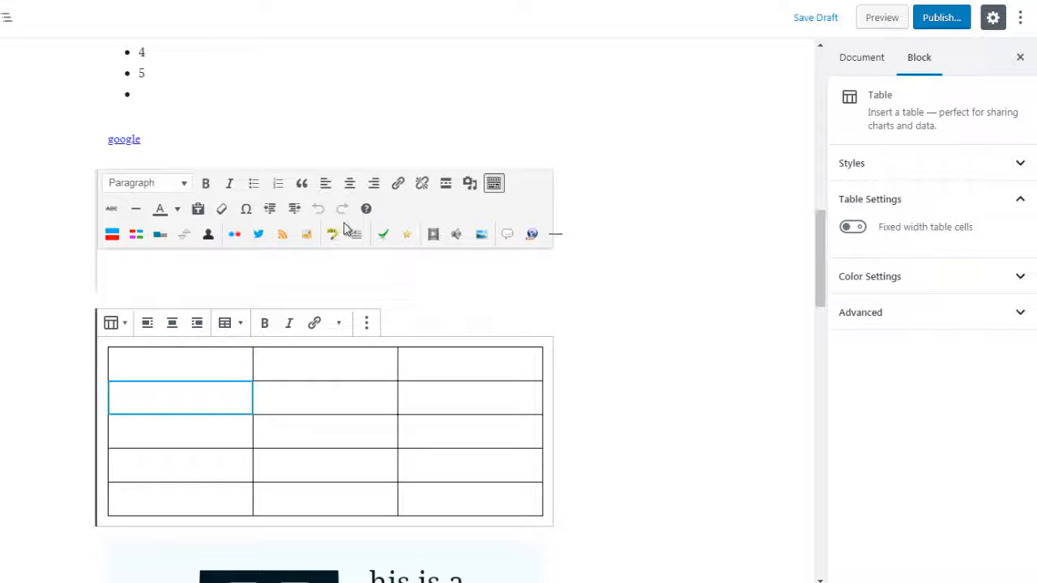
click(588, 348)
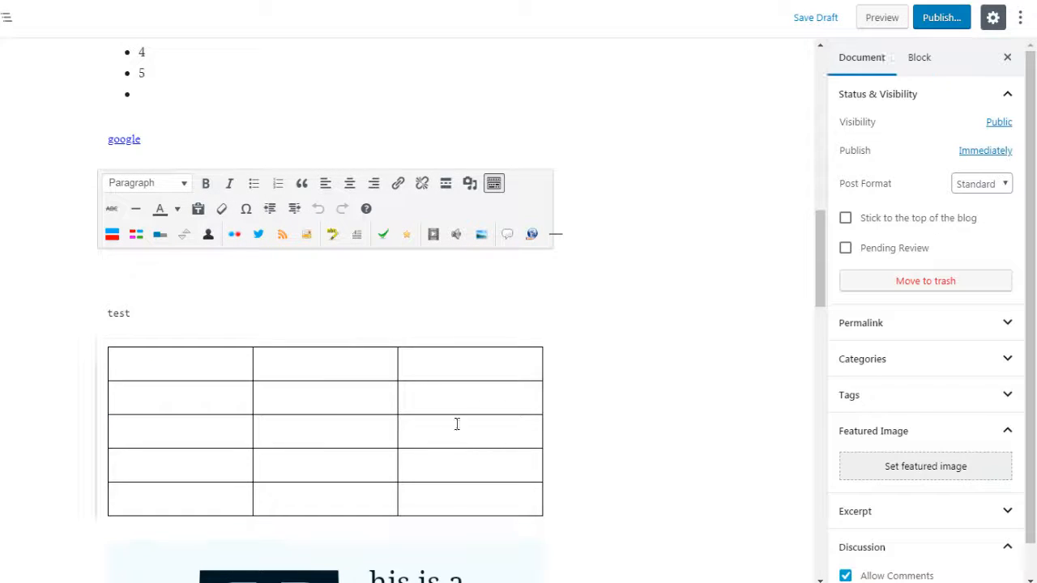
Insert a Verse block from the Formatting category between the preformatted text and the table, and enter "test" in it.
mouse_move(325, 335)
click(325, 333)
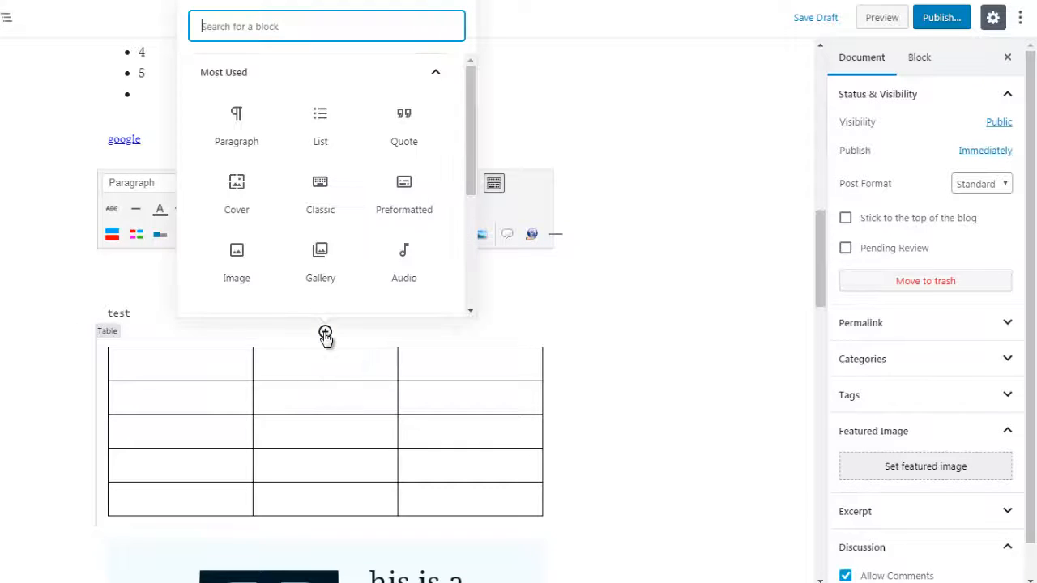
click(350, 75)
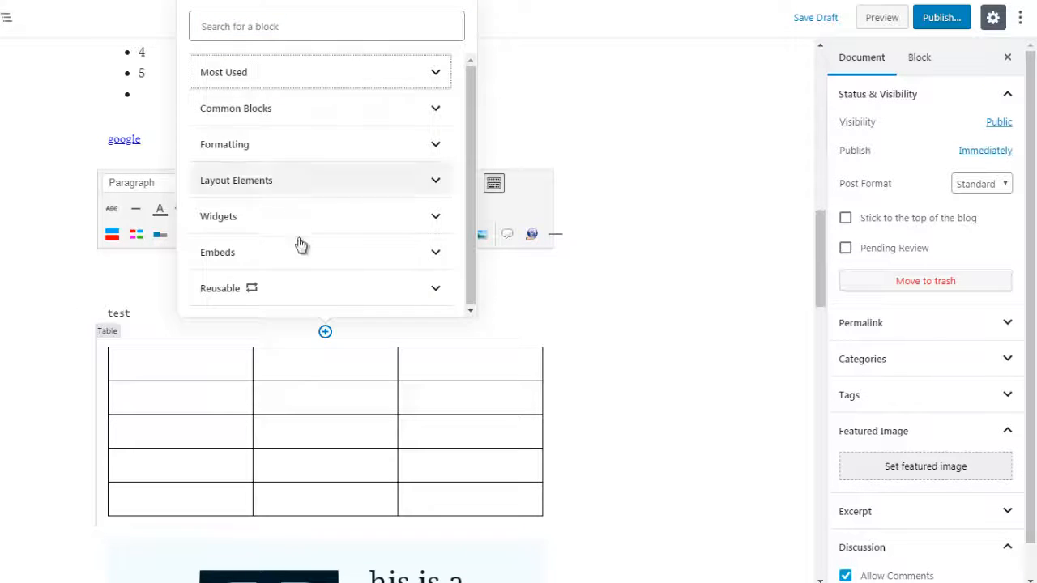
click(294, 147)
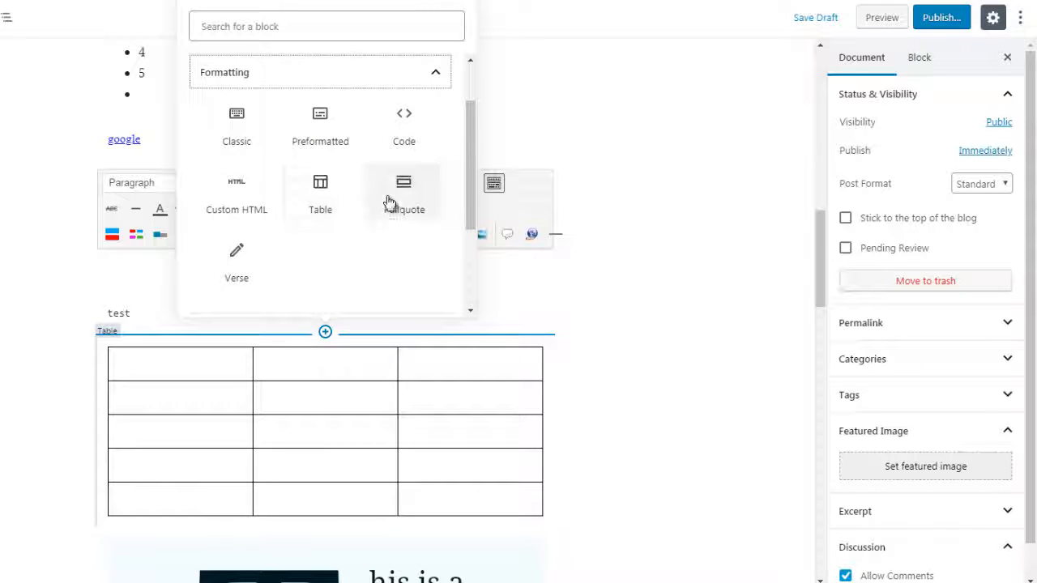
click(234, 269)
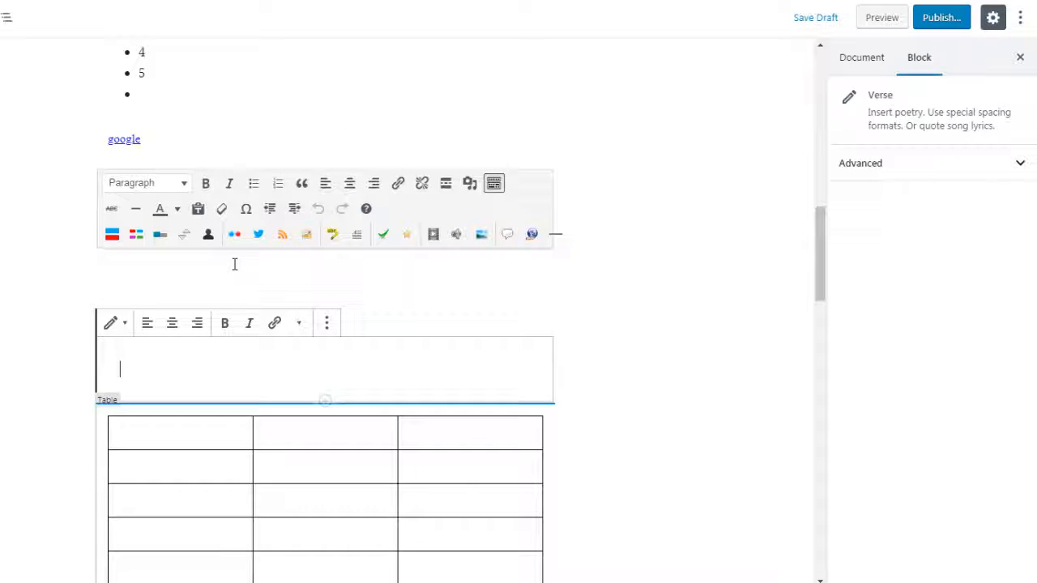
text(test)
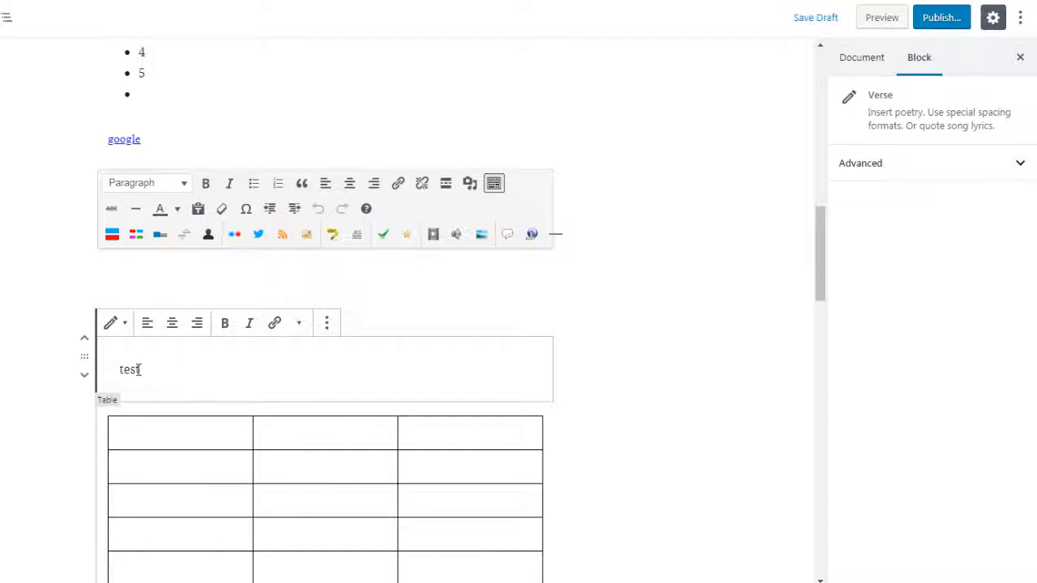
drag(139, 370, 120, 372)
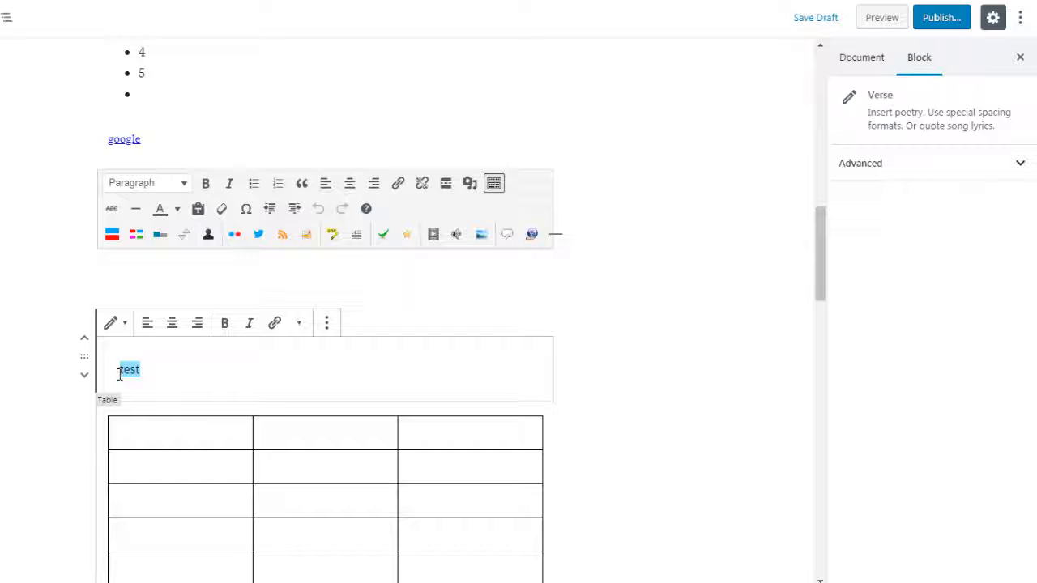
click(567, 353)
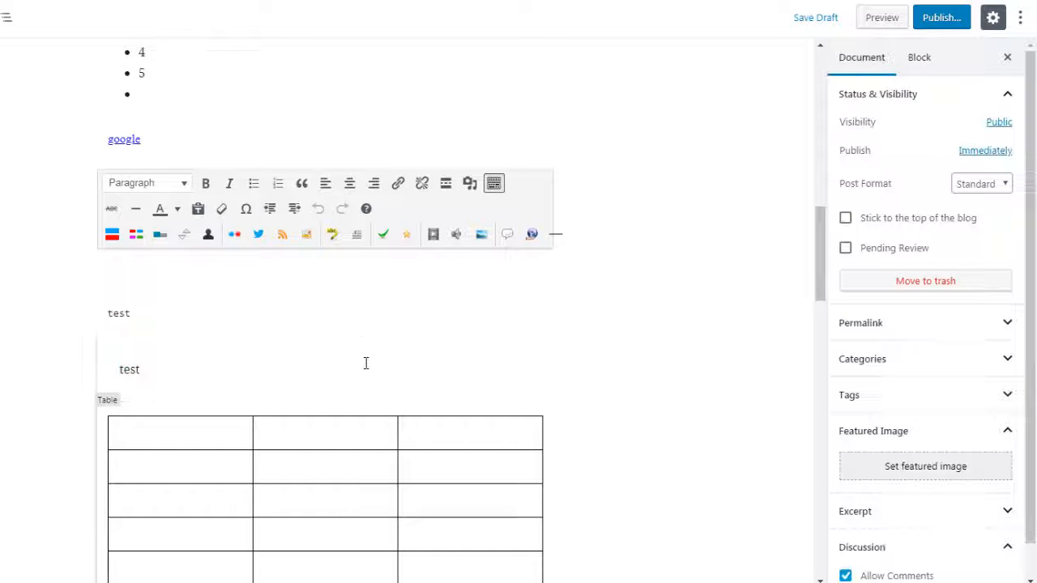
Insert a Pullquote block from the Formatting category between the verse and the table, with the quote text "this is a quote".
click(325, 403)
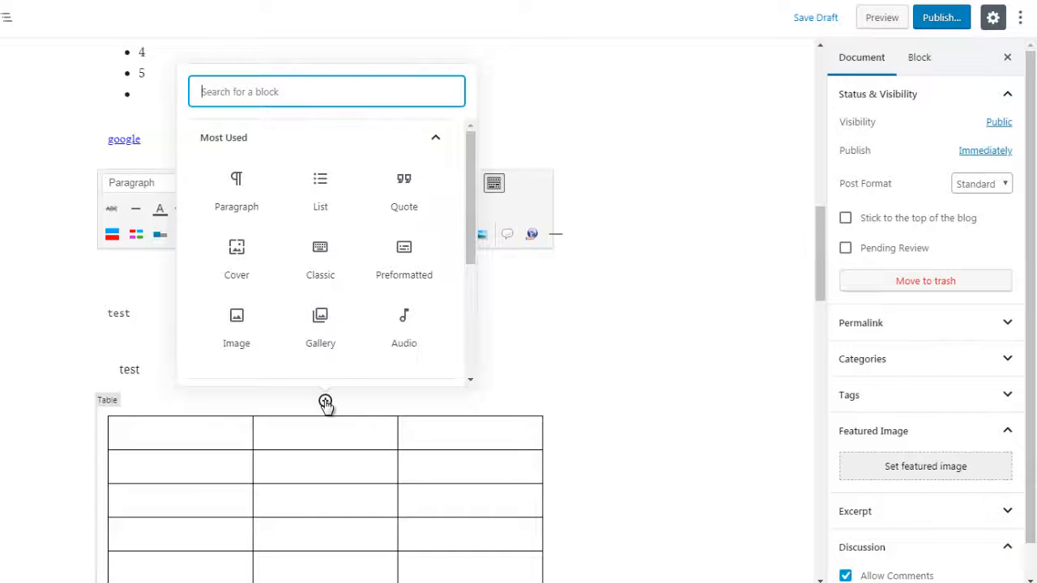
click(386, 145)
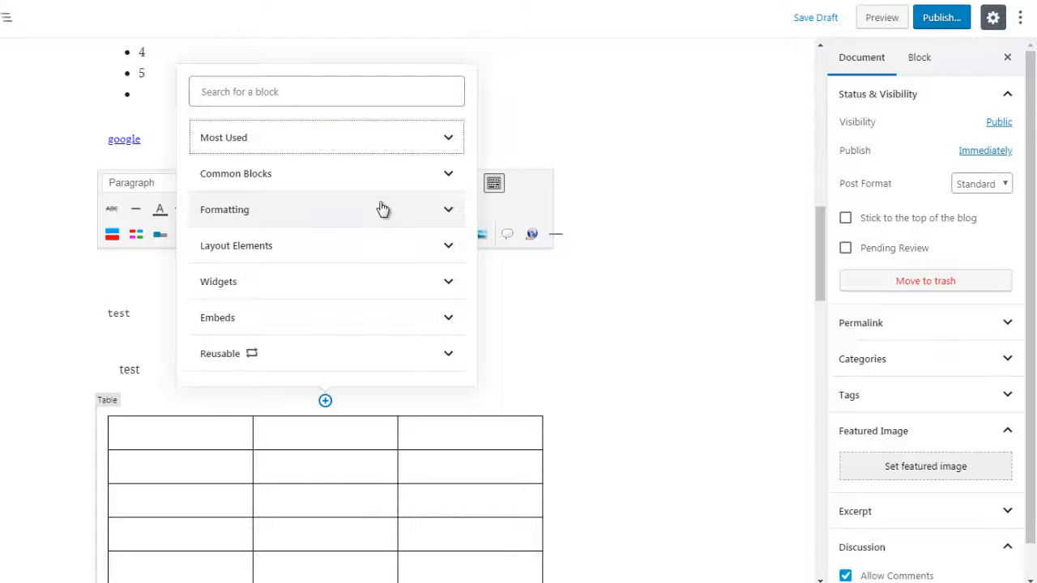
click(382, 209)
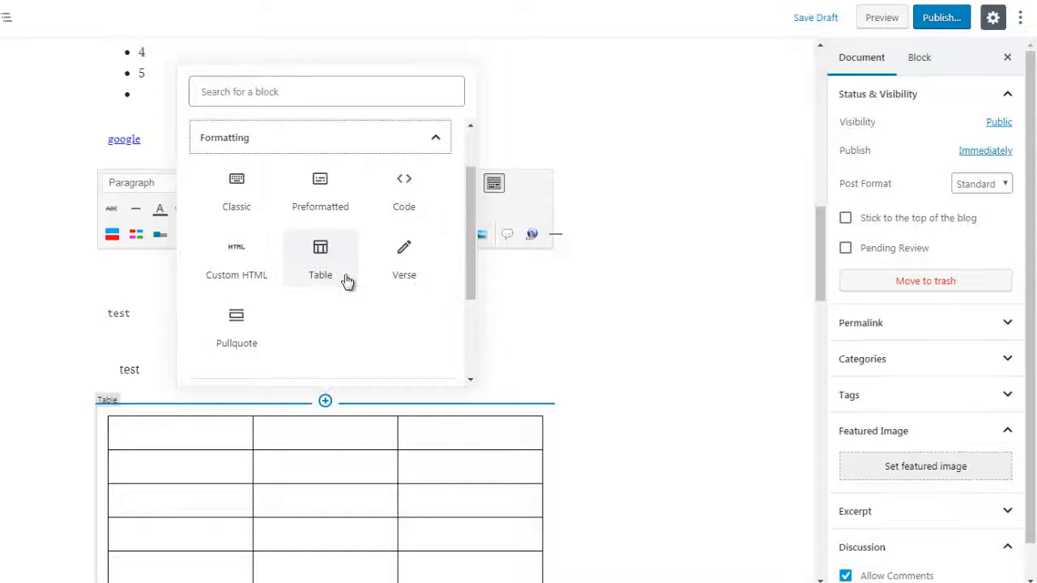
click(243, 332)
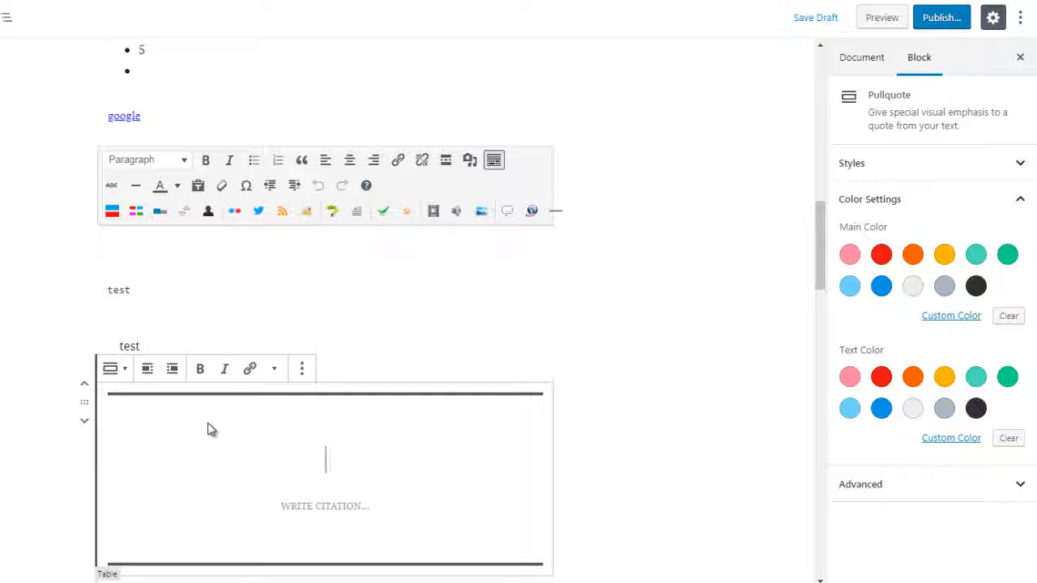
text(this is a quote)
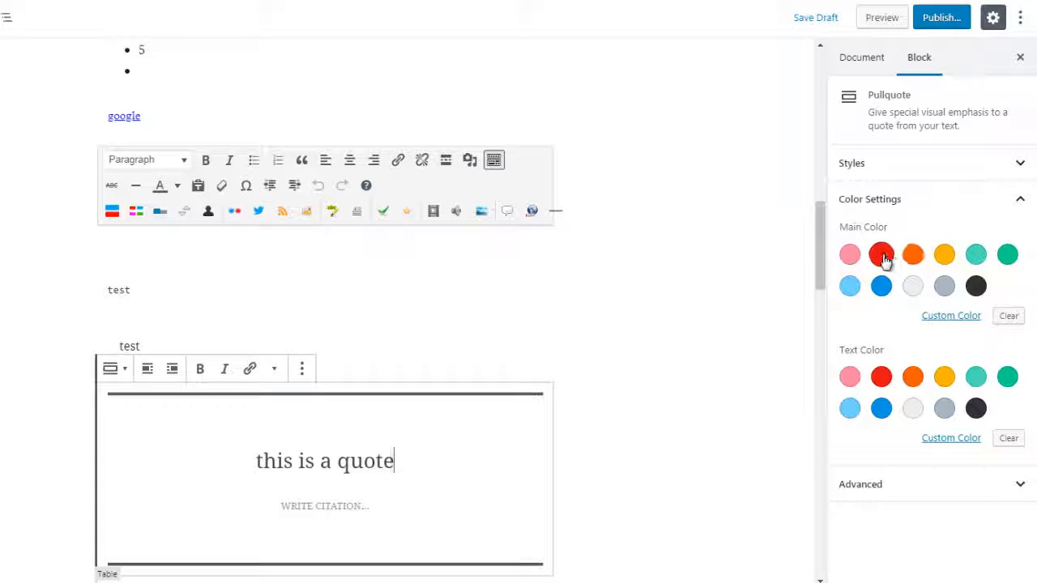
Try red, blue and black as the pullquote's main color, ending on red.
click(881, 256)
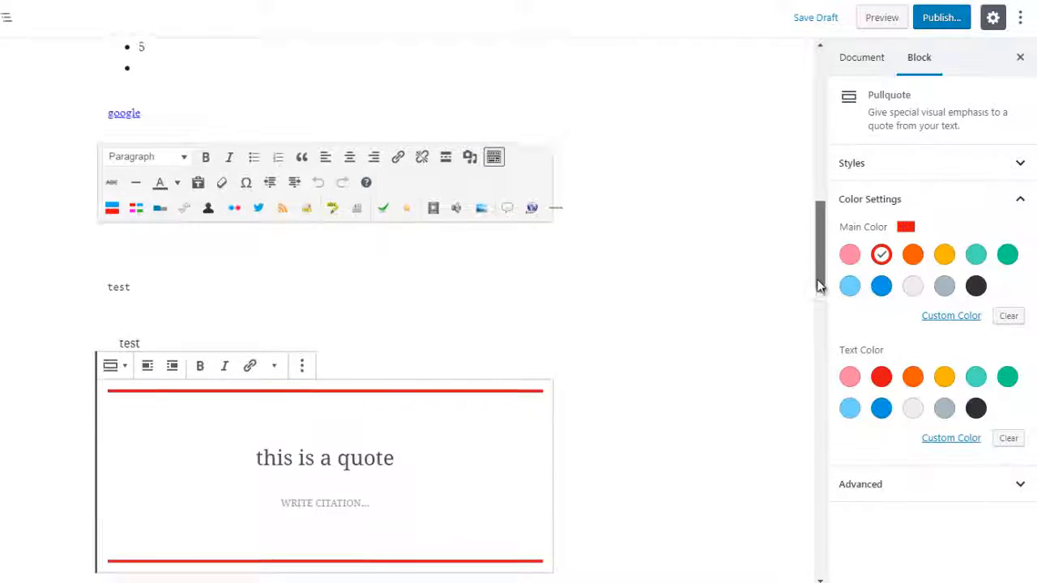
drag(816, 260, 818, 283)
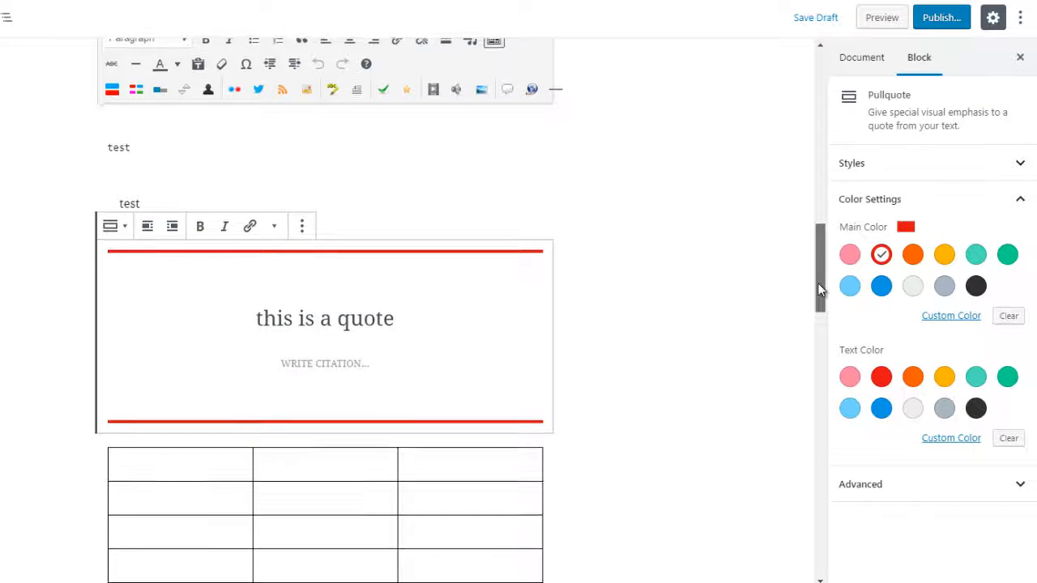
click(882, 287)
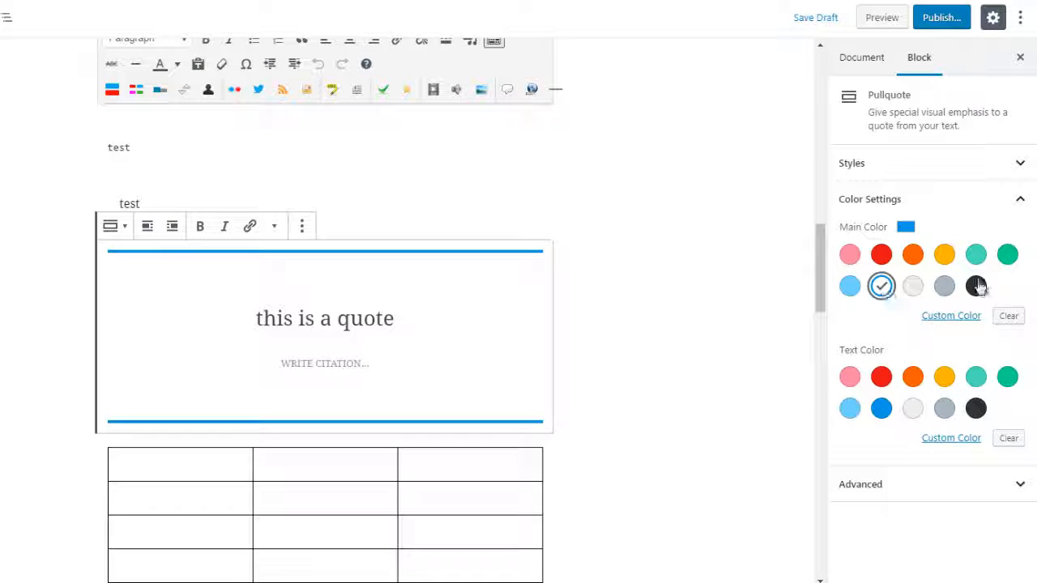
click(978, 295)
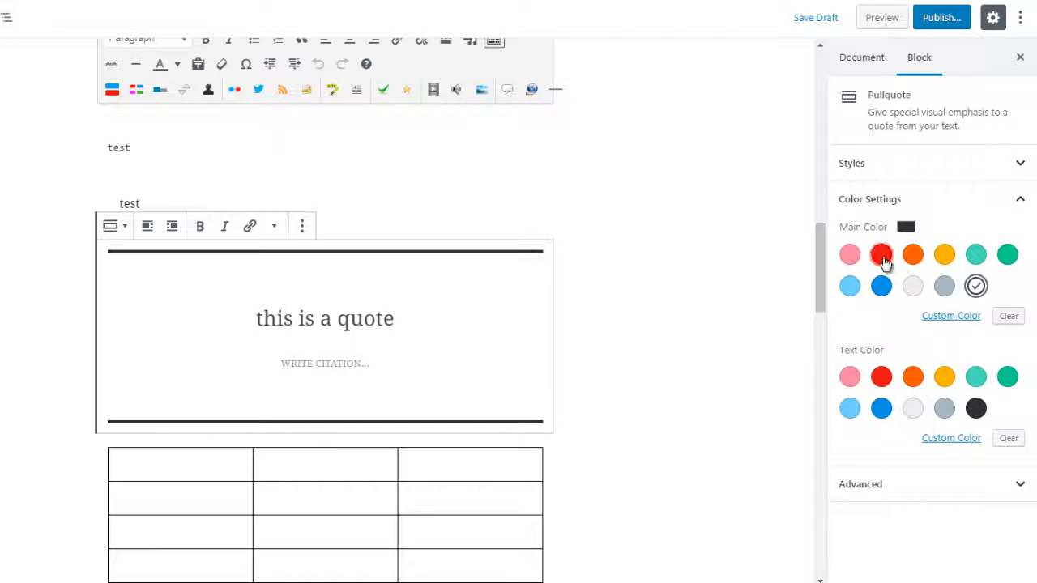
click(882, 254)
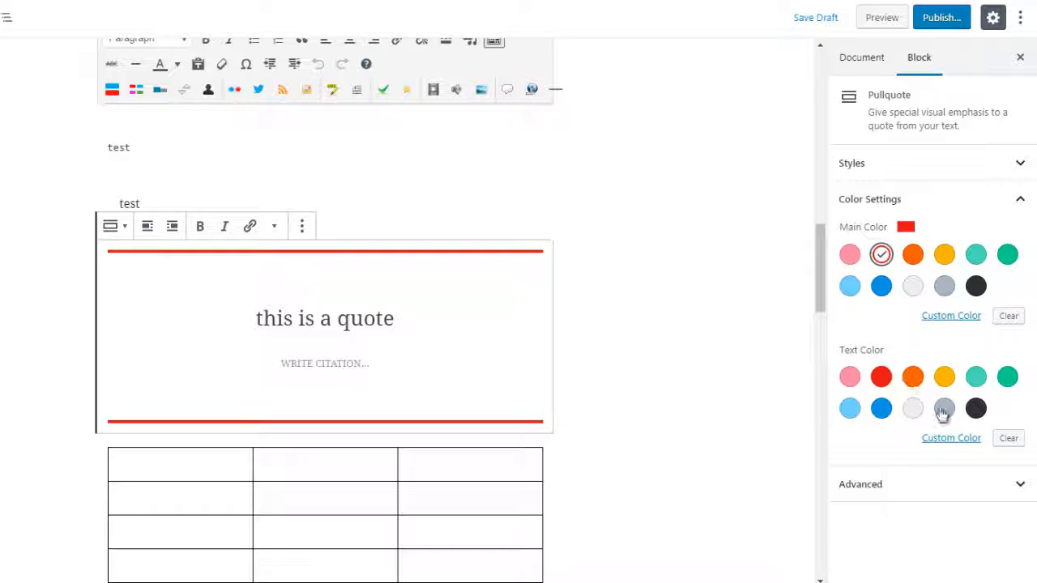
Try black, gray, orange and green as the pullquote's text color.
click(976, 409)
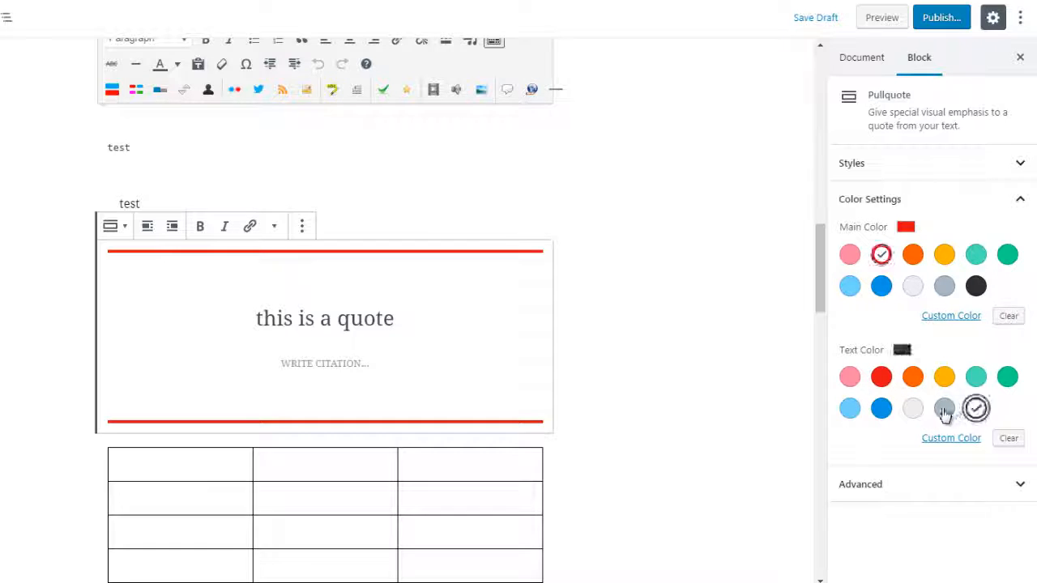
click(944, 409)
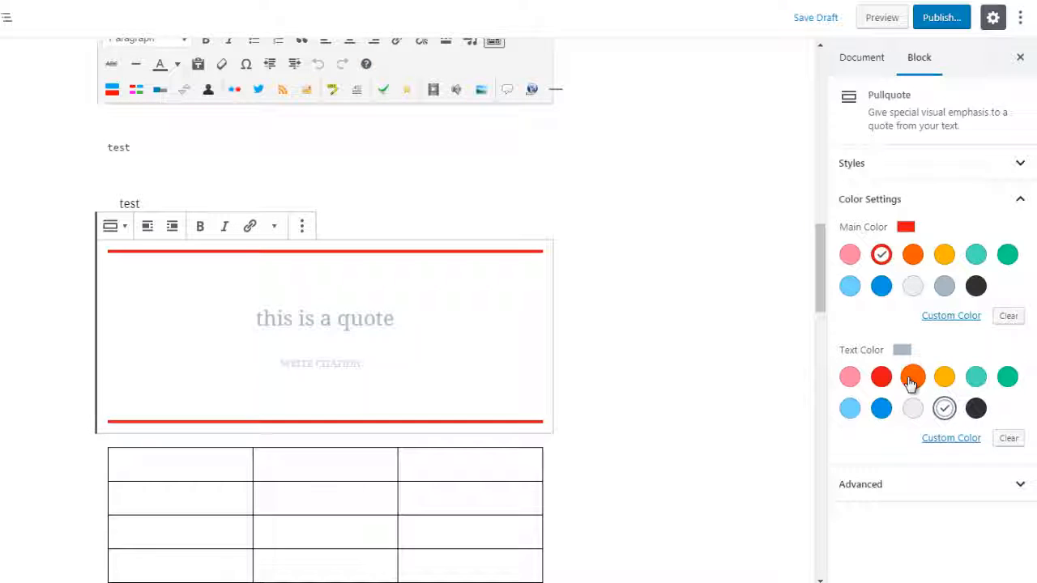
click(913, 377)
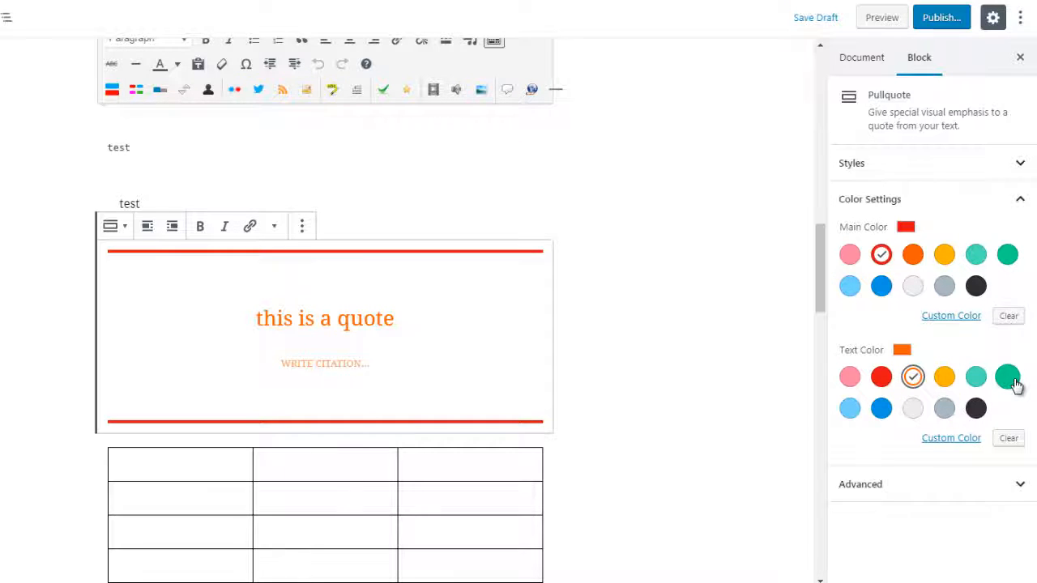
click(1013, 383)
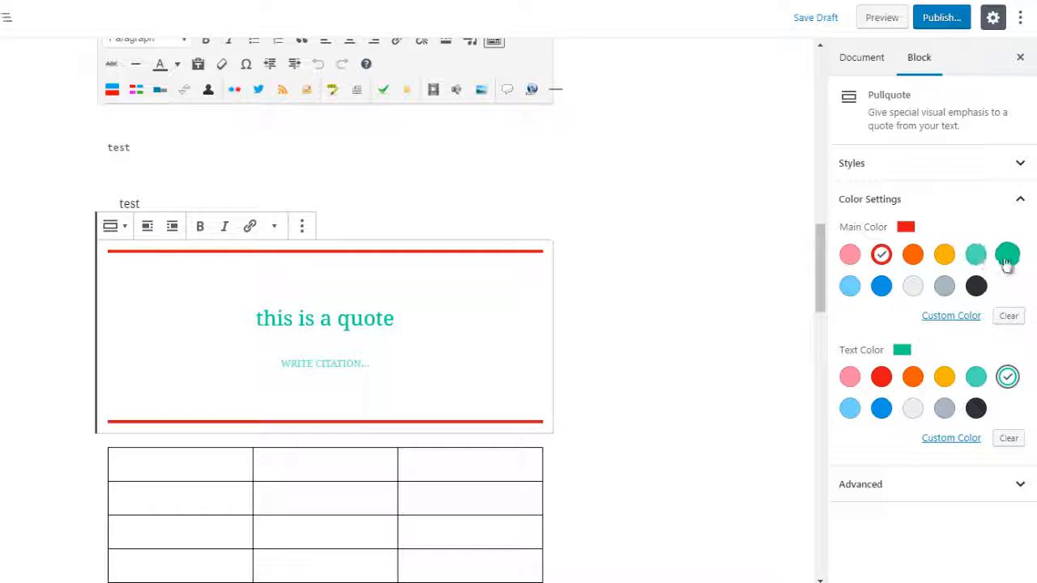
Set the pullquote's main color to green and its text color to blue.
click(1007, 254)
click(883, 379)
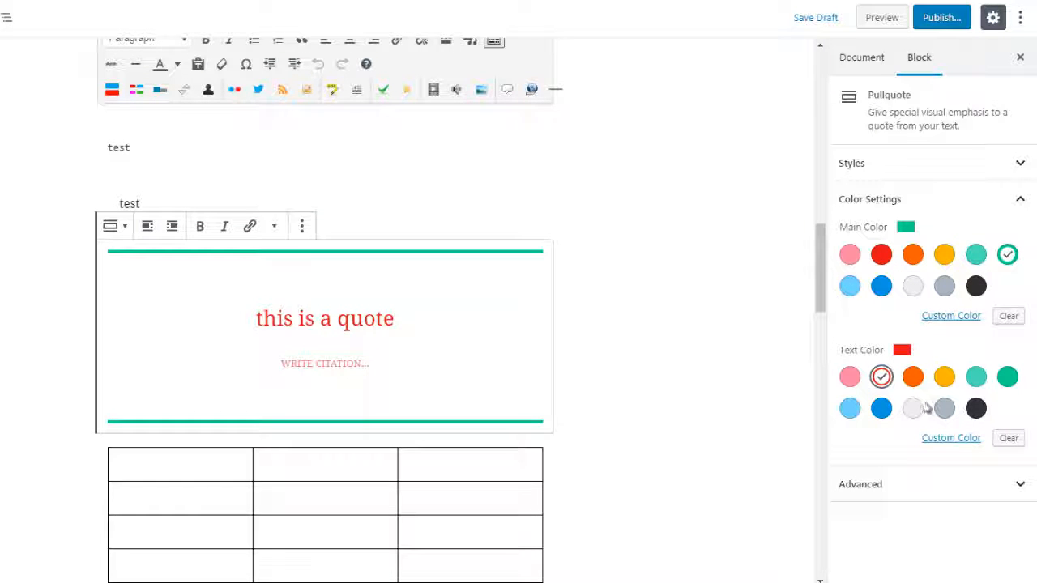
click(881, 409)
scroll(823, 264, down, 1)
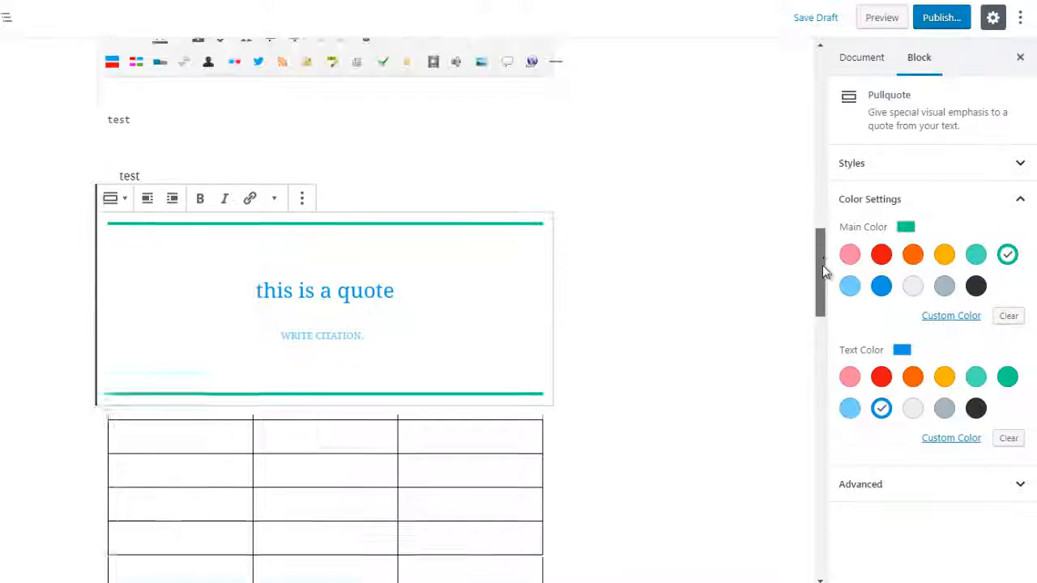